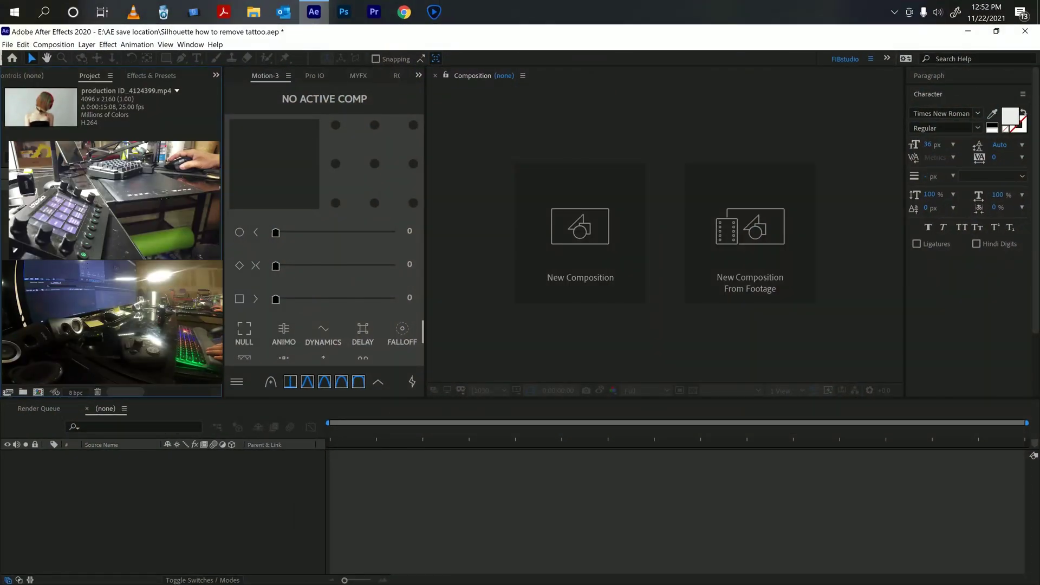
# Create a composition from the production ID_4124399.mp4 footage and preview the shot by playing and scrubbing it
pyautogui.hotkey('ctrl', 'alt', 'shift', 'n')
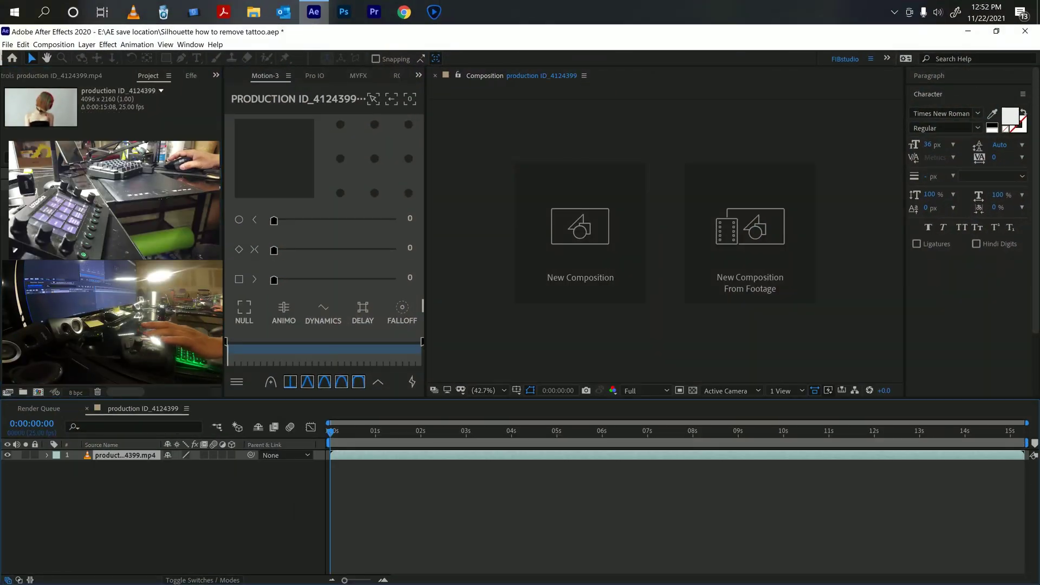
pyautogui.click(594, 496)
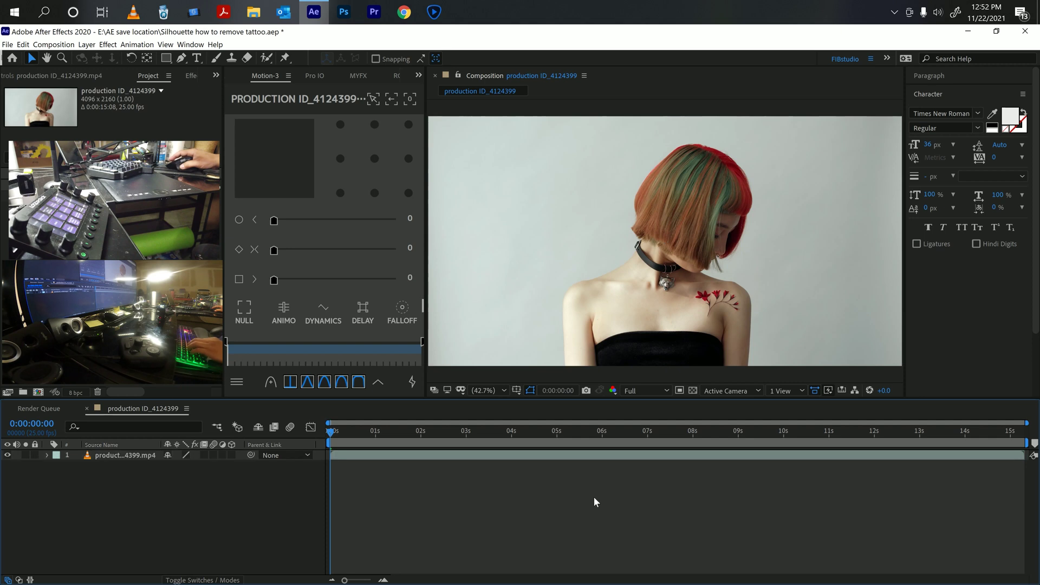
pyautogui.press('space')
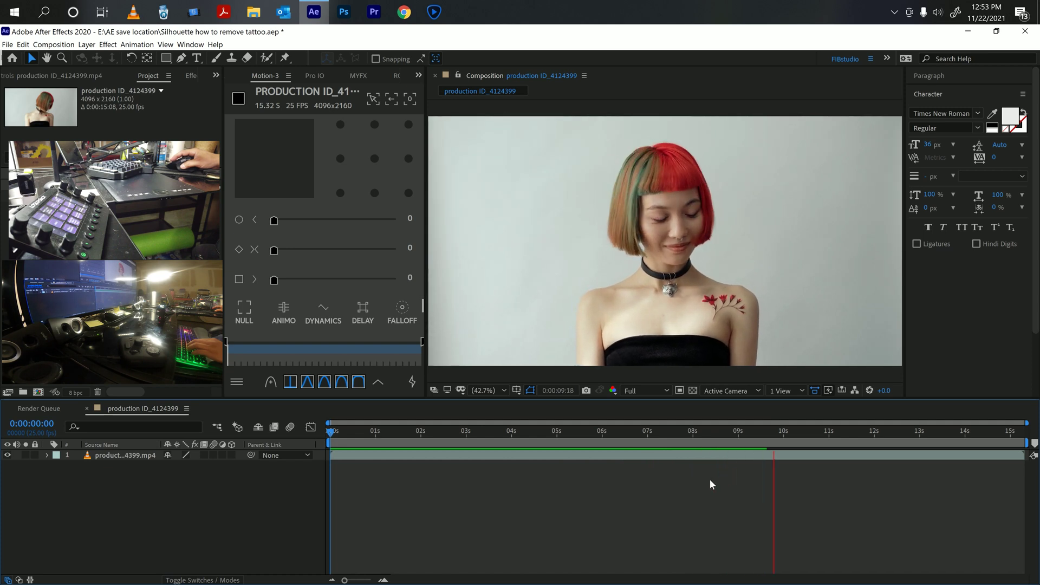
pyautogui.press('space')
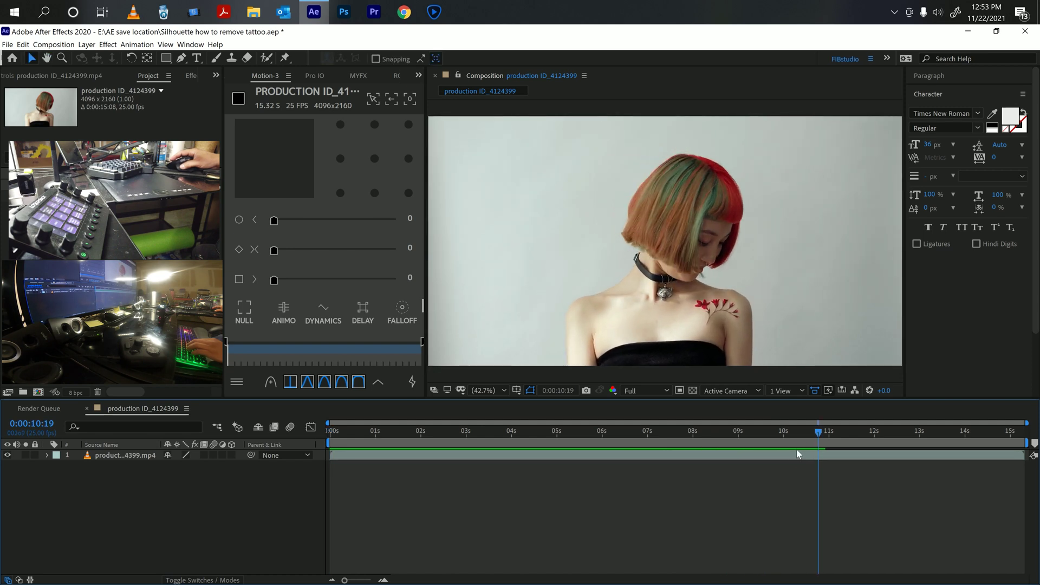
pyautogui.moveTo(821, 436); pyautogui.dragTo(847, 434)
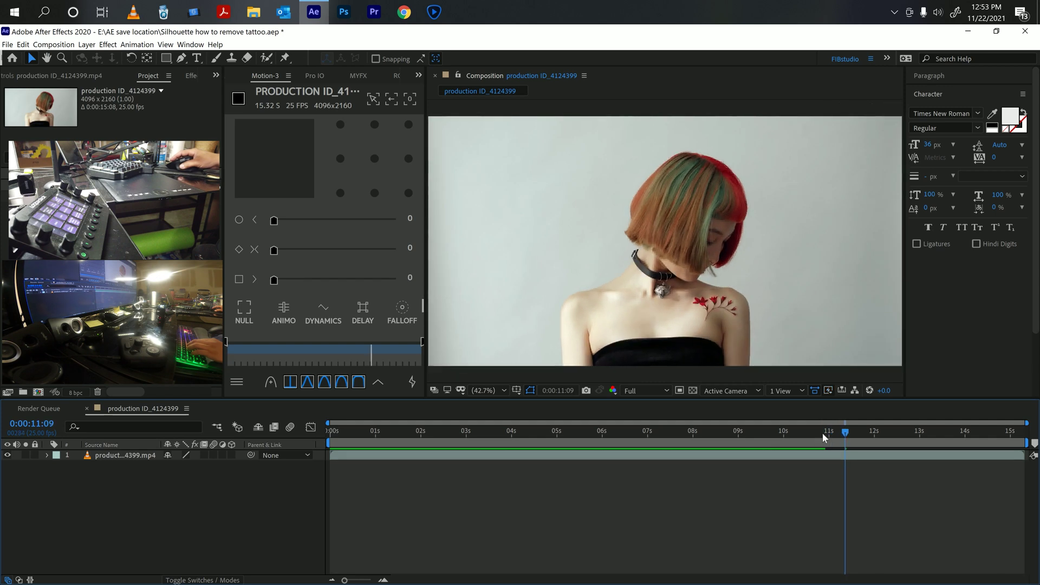
pyautogui.moveTo(825, 438); pyautogui.dragTo(611, 438)
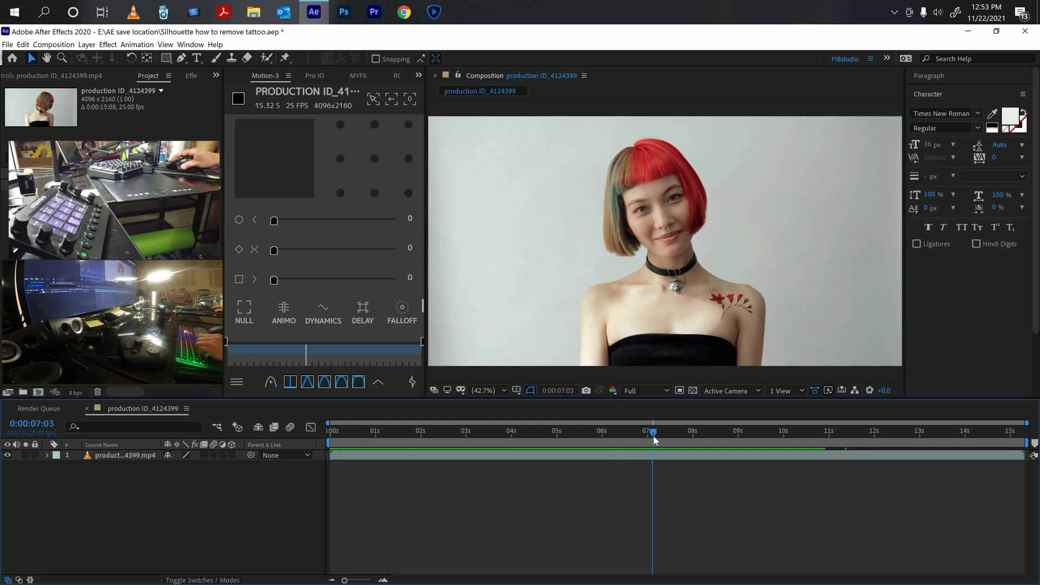
# Trim the clip to end at 0:00:06:01 and end the composition's work area at the same frame
pyautogui.moveTo(674, 442); pyautogui.dragTo(604, 430)
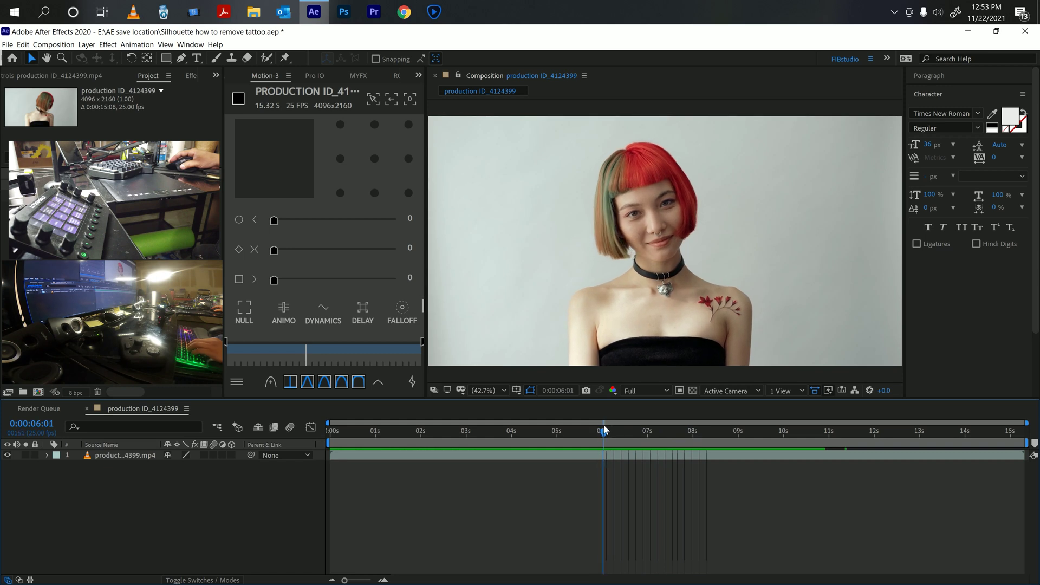
pyautogui.click(611, 455)
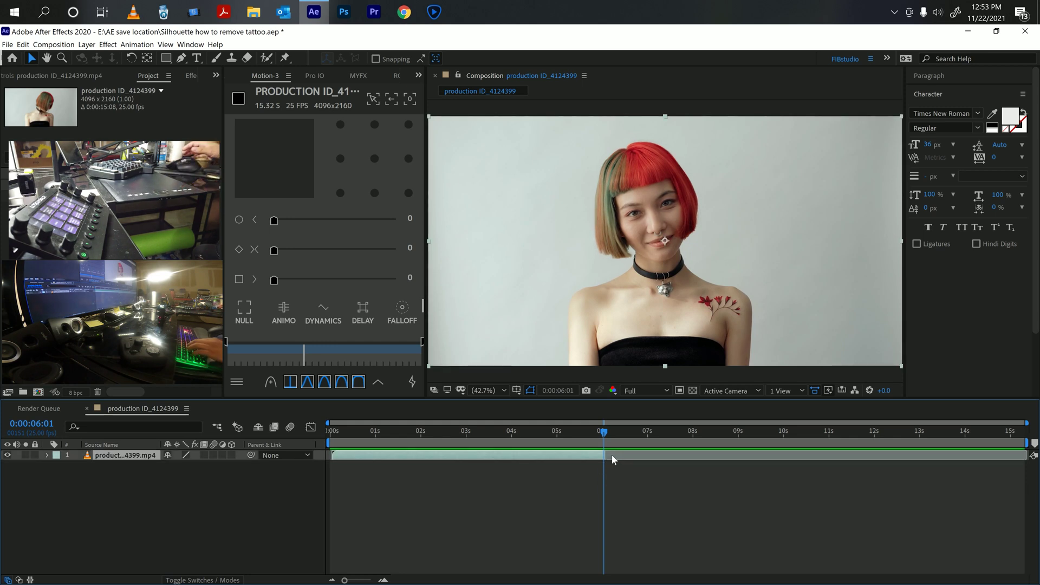
pyautogui.press('n')
pyautogui.press('space')
pyautogui.press('space')
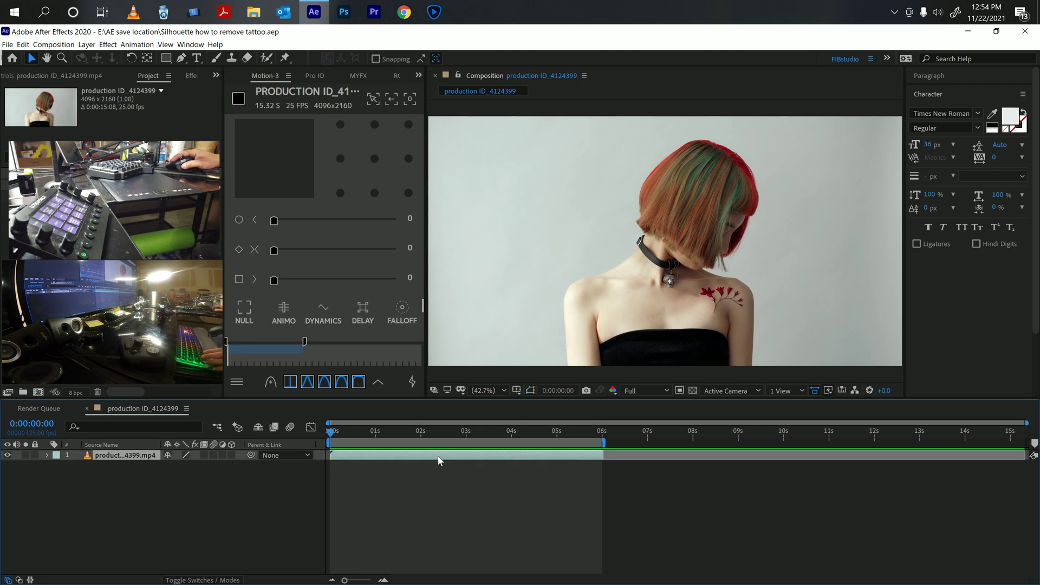
# Apply the Silhouette effect to the clip and create its 8-bit Paint project in E:/AE save location
pyautogui.hotkey('ctrl', 'space')
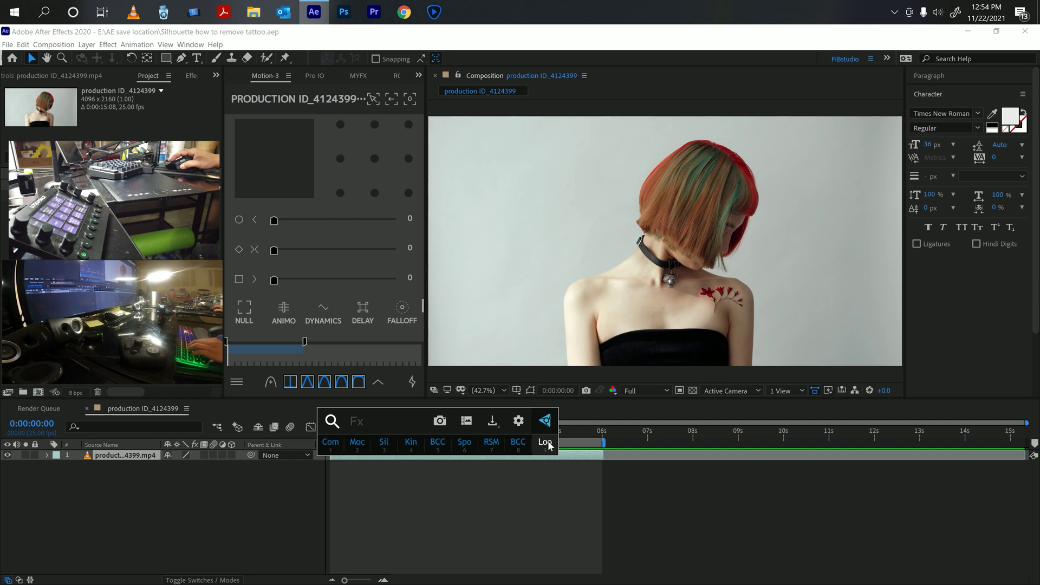
pyautogui.click(388, 446)
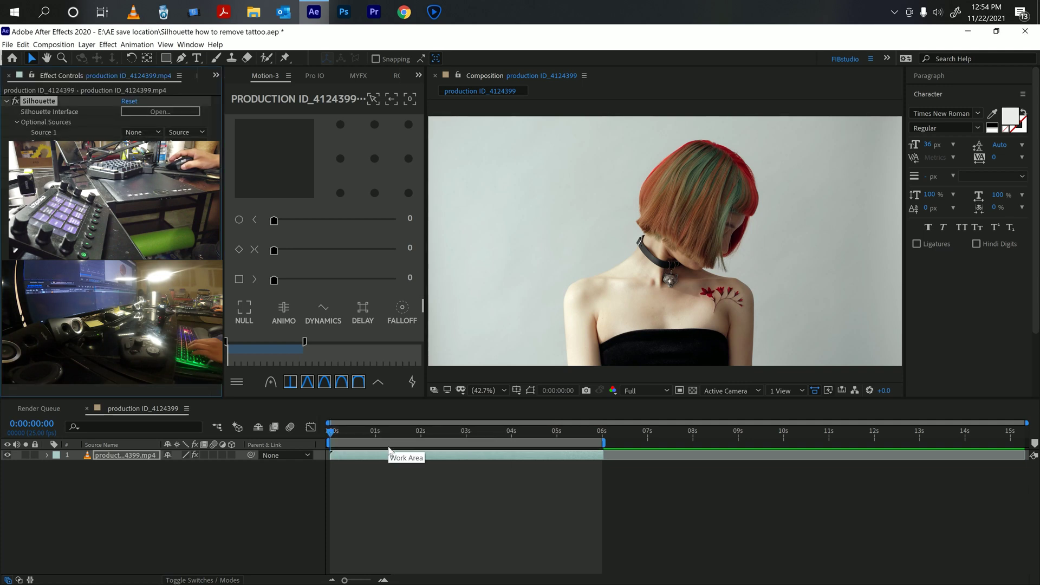
pyautogui.click(150, 112)
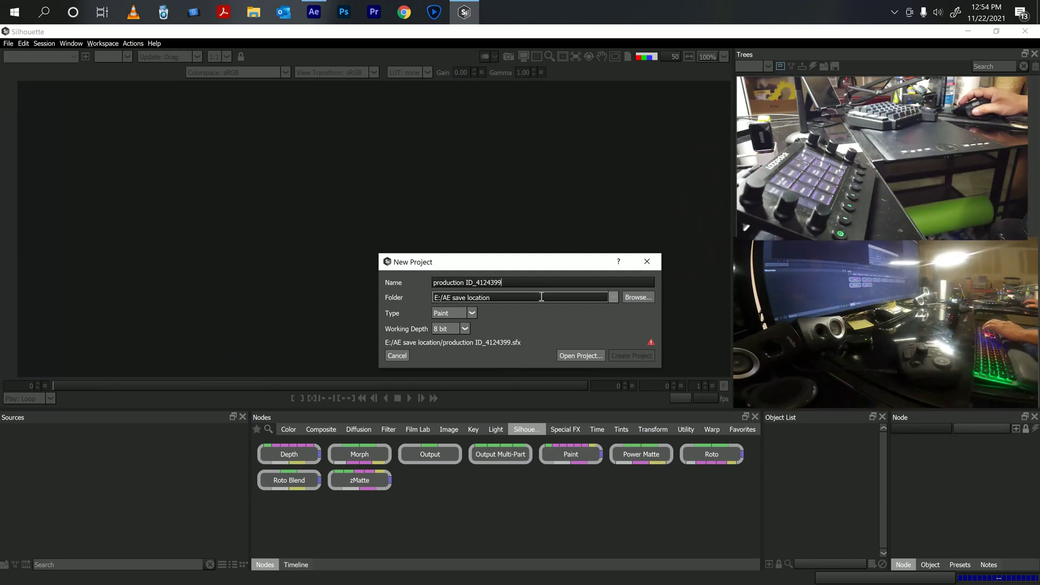
pyautogui.click(634, 356)
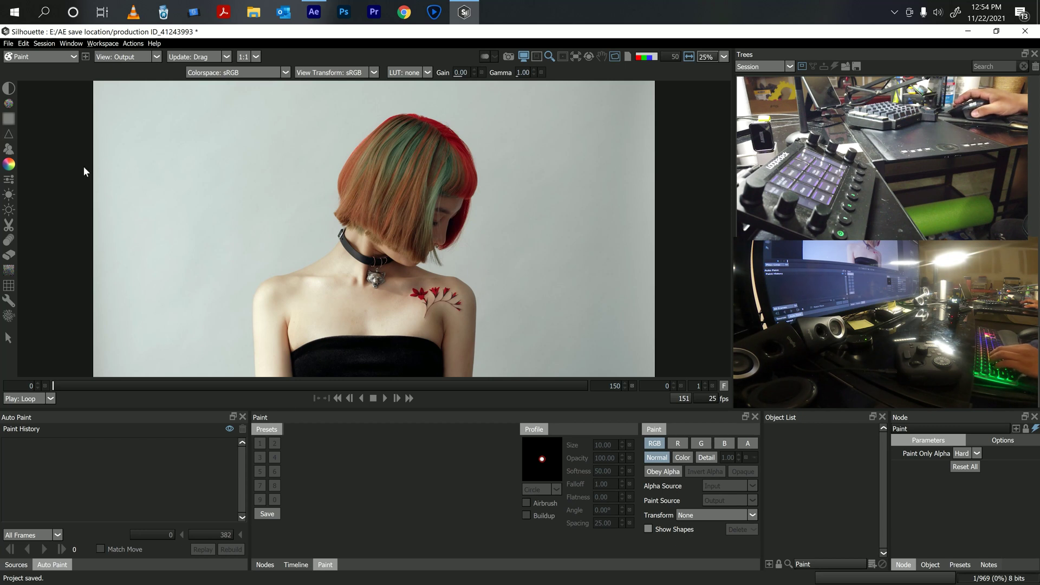
# Switch the active node from Paint to Roto
pyautogui.click(42, 58)
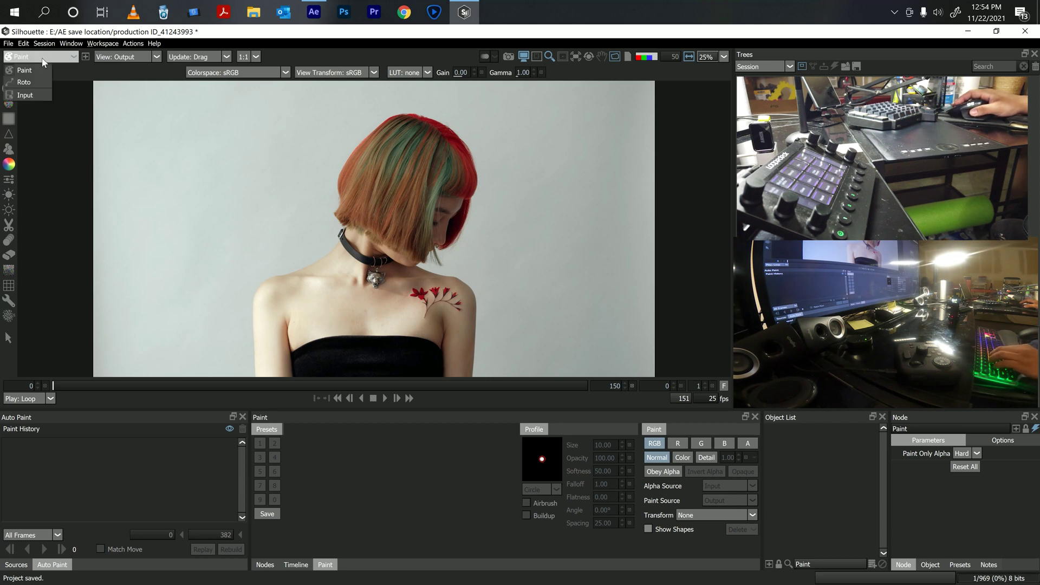
pyautogui.click(484, 495)
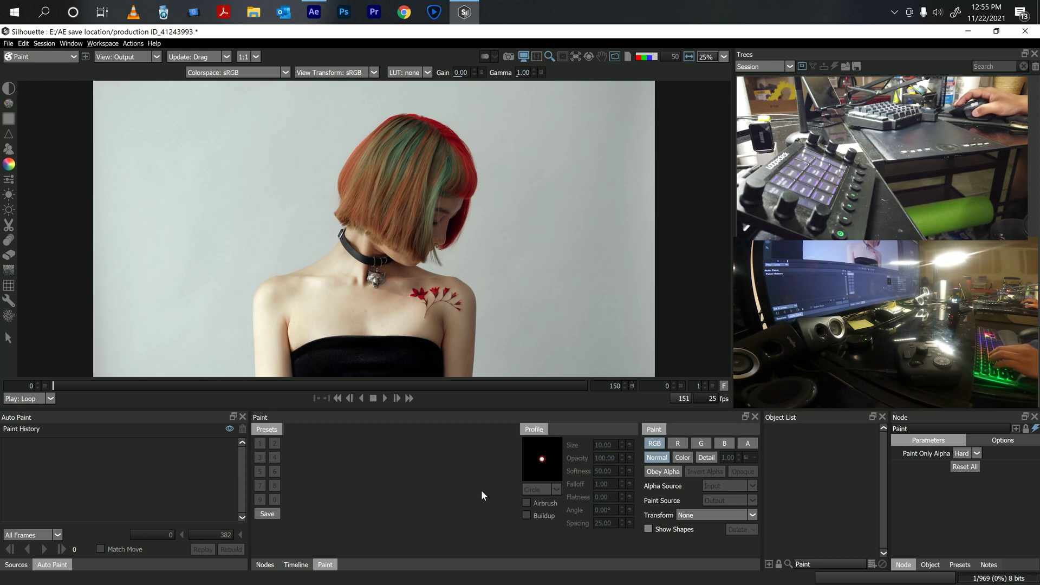
pyautogui.click(52, 60)
pyautogui.click(39, 82)
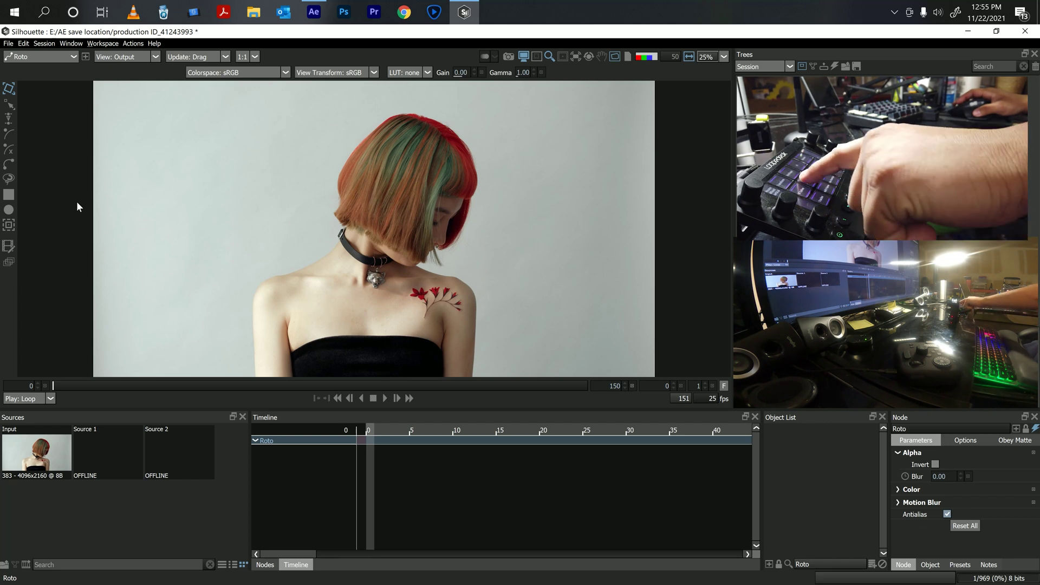
# Draw a closed X-spline around the flower tattoo on the shoulder and set its blur to 4.00
pyautogui.press('x')
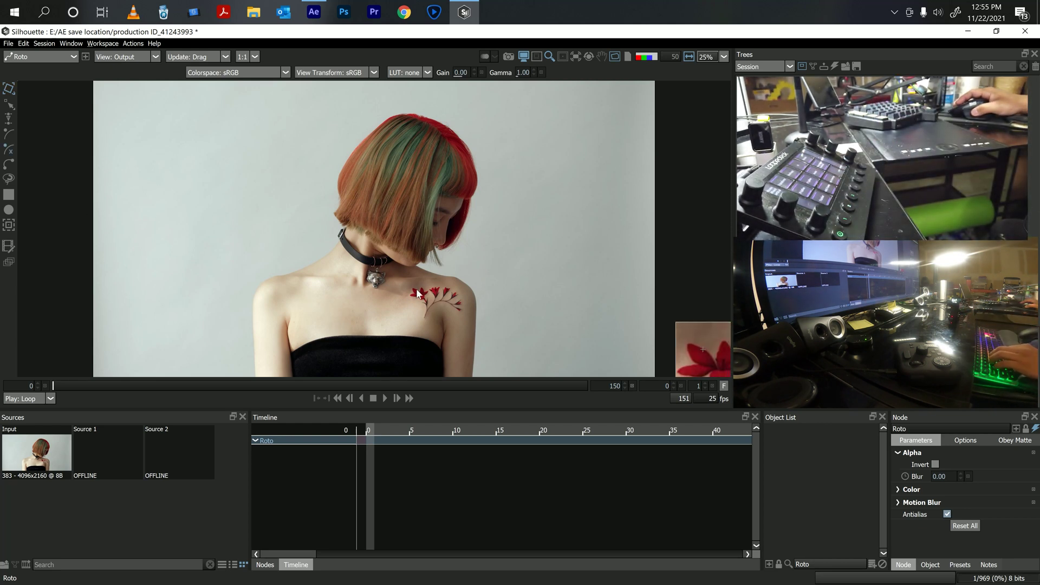
pyautogui.scroll(4, 408, 292)
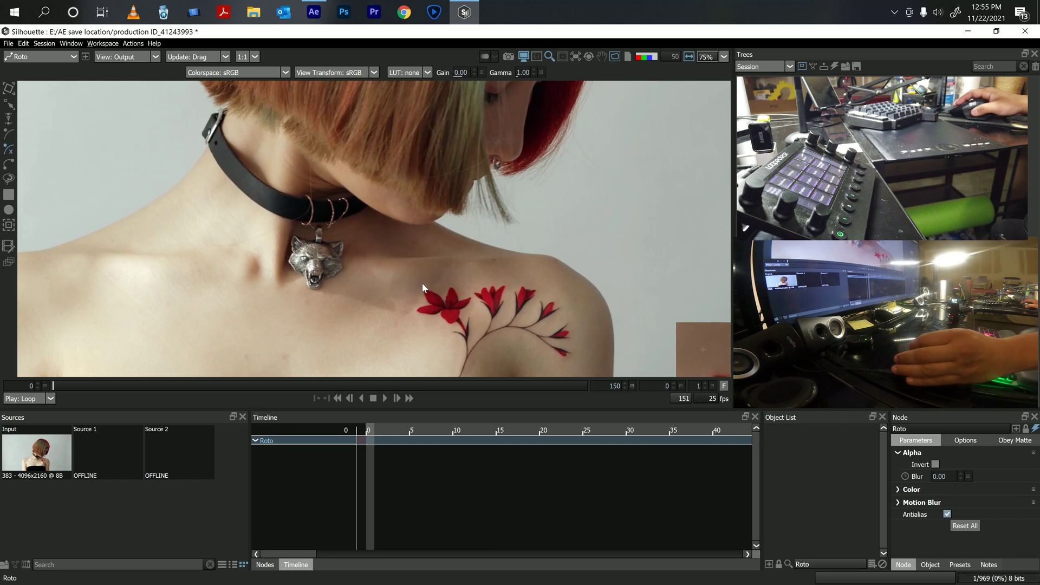
pyautogui.click(421, 282)
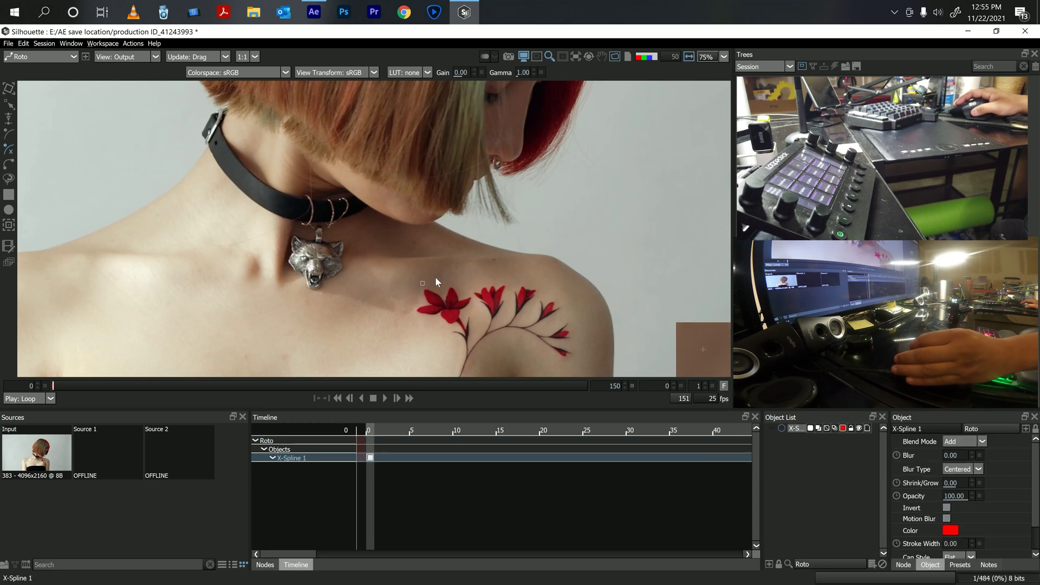
pyautogui.click(452, 275)
pyautogui.click(541, 285)
pyautogui.click(581, 349)
pyautogui.click(566, 370)
pyautogui.click(527, 353)
pyautogui.click(491, 353)
pyautogui.click(446, 337)
pyautogui.click(413, 268)
pyautogui.click(419, 245)
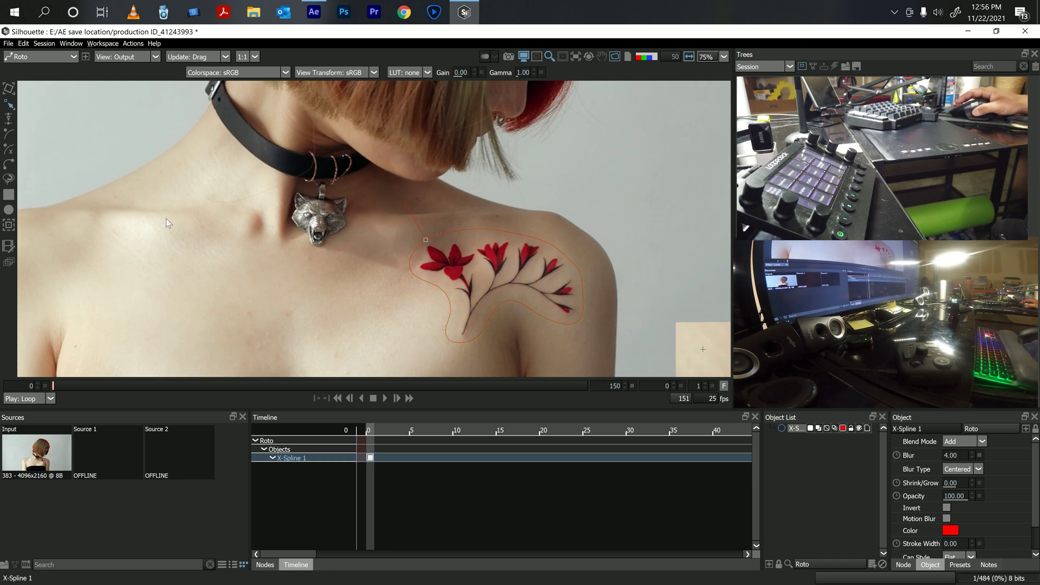
# Track the tattoo shape forward to frame 150 with the Mocha Tracker, using Translation and Scale
pyautogui.click(11, 230)
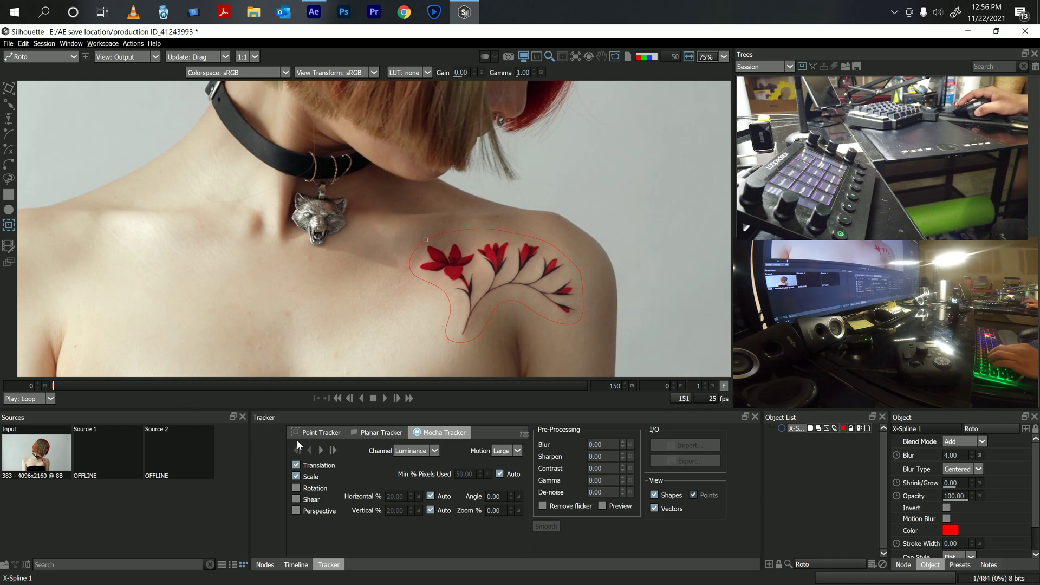
pyautogui.click(322, 451)
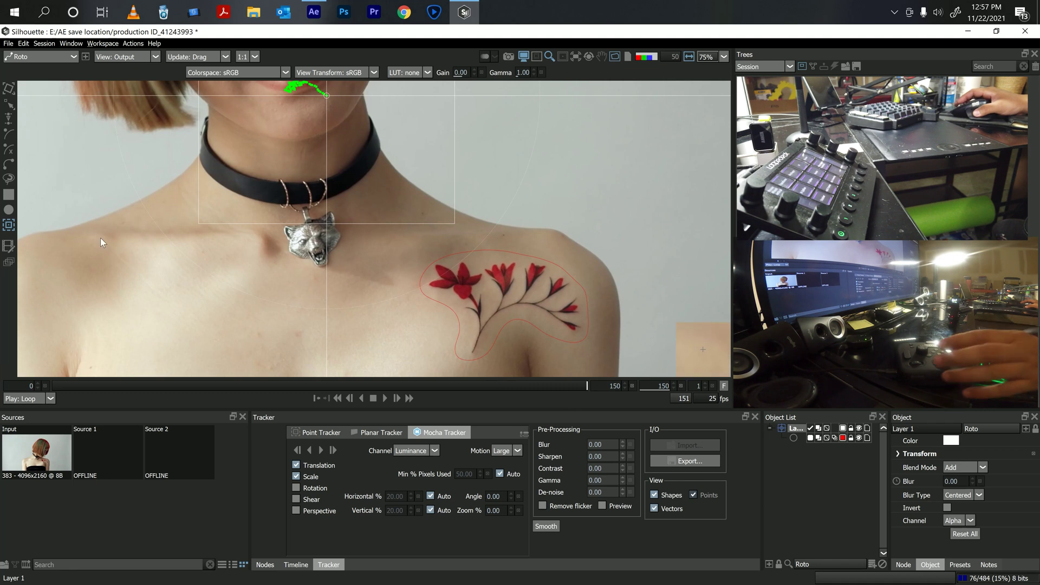
pyautogui.scroll(-5, 242, 249)
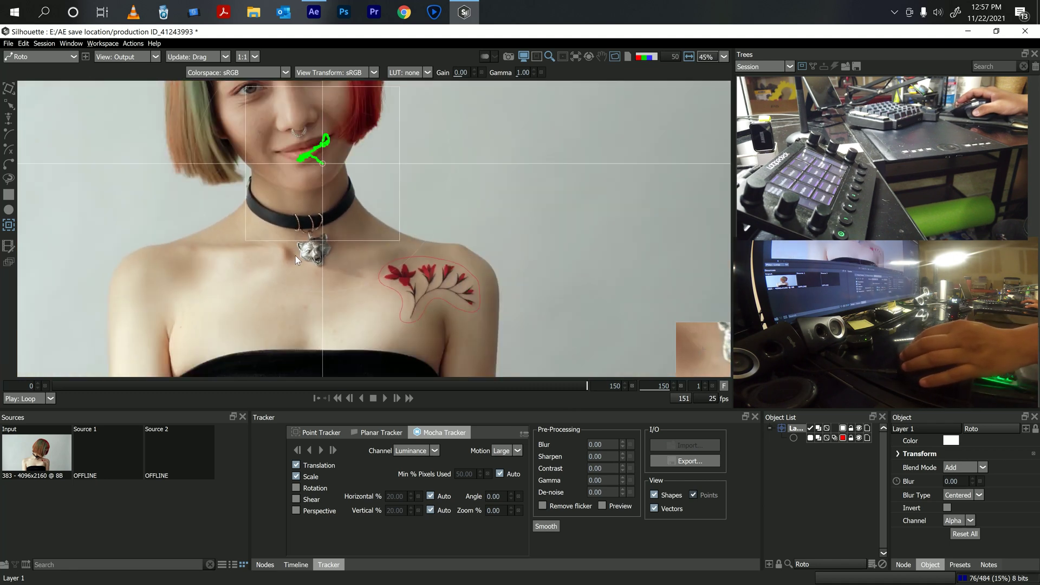
pyautogui.moveTo(362, 263); pyautogui.dragTo(385, 264)
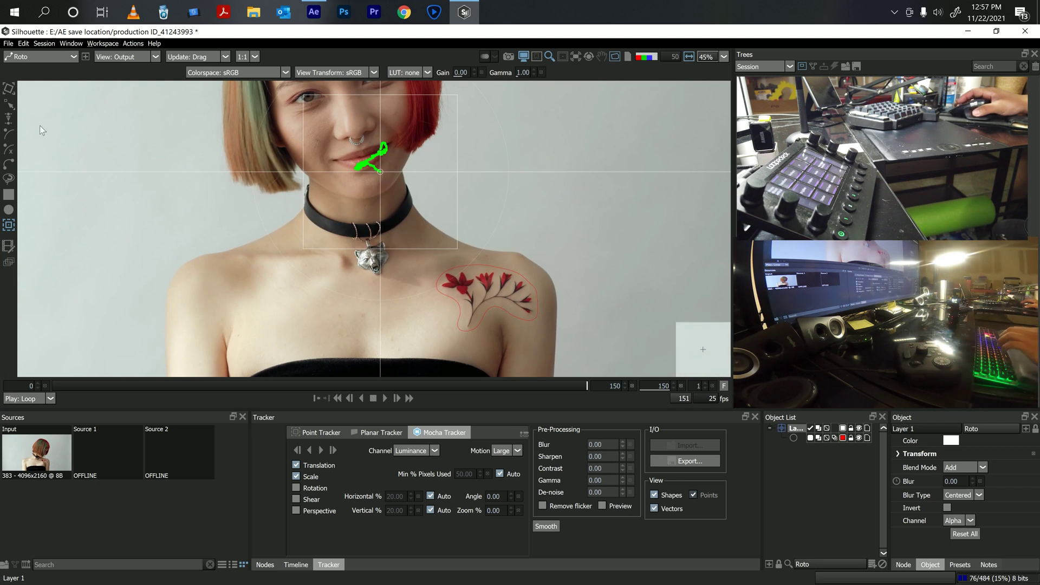
# Switch to the Paint node, activate the Color brush and show the roto shapes in the viewer
pyautogui.click(34, 57)
pyautogui.click(36, 70)
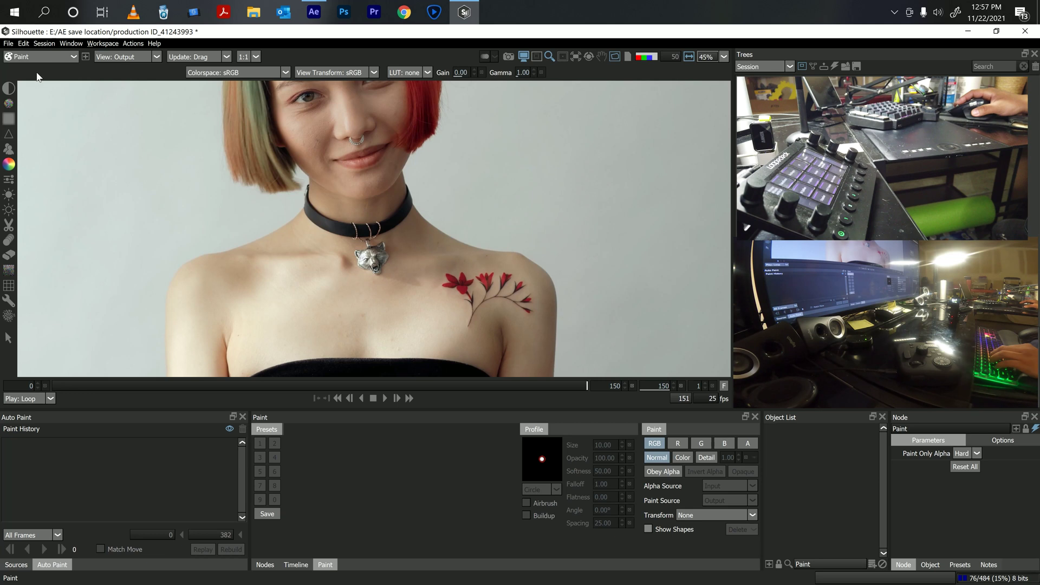
pyautogui.click(8, 167)
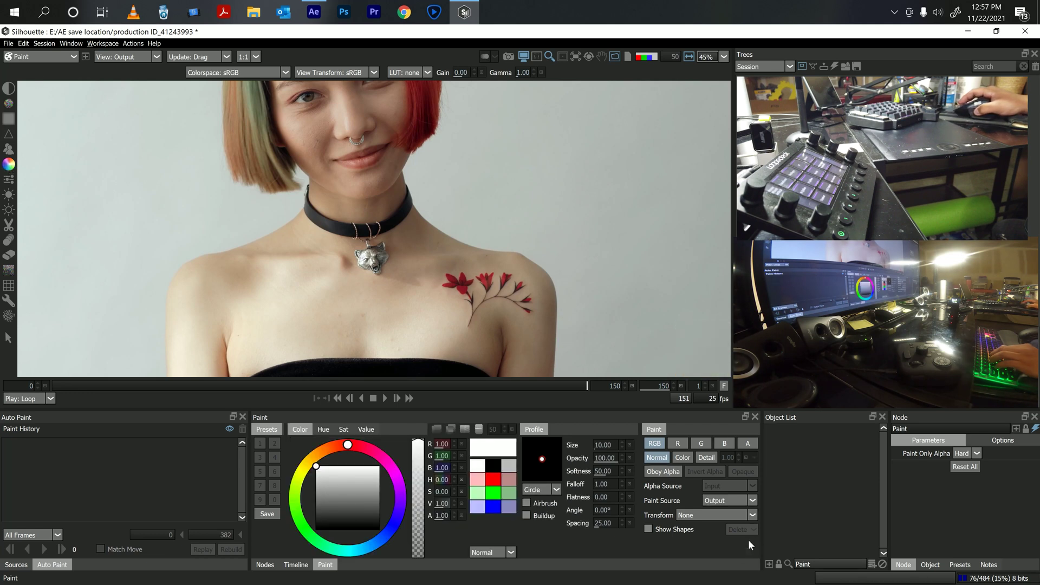
pyautogui.click(649, 531)
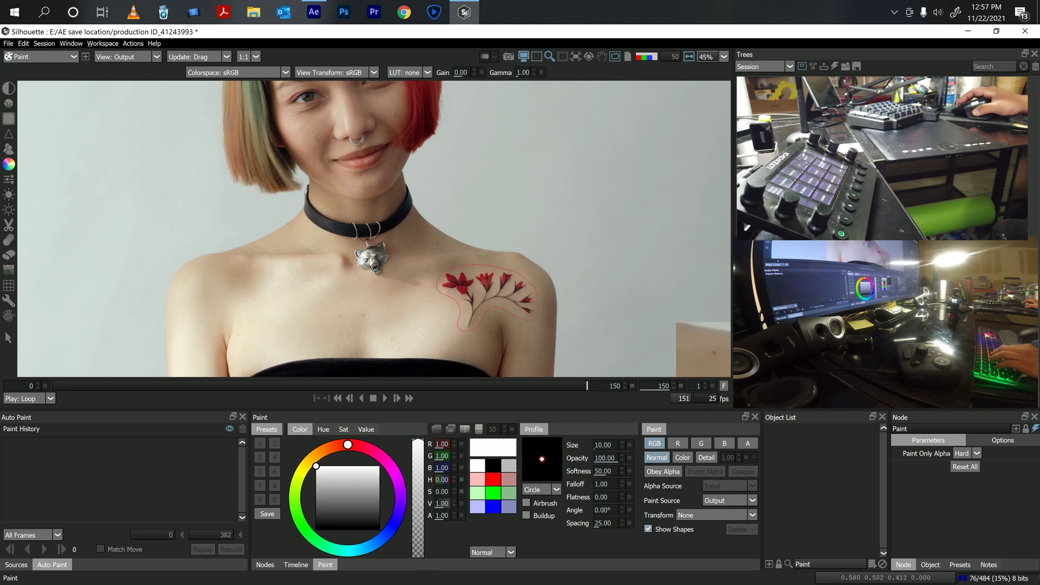
# Stabilize the viewer on the Roto node's Layer 1 and return to frame 0
pyautogui.click(576, 60)
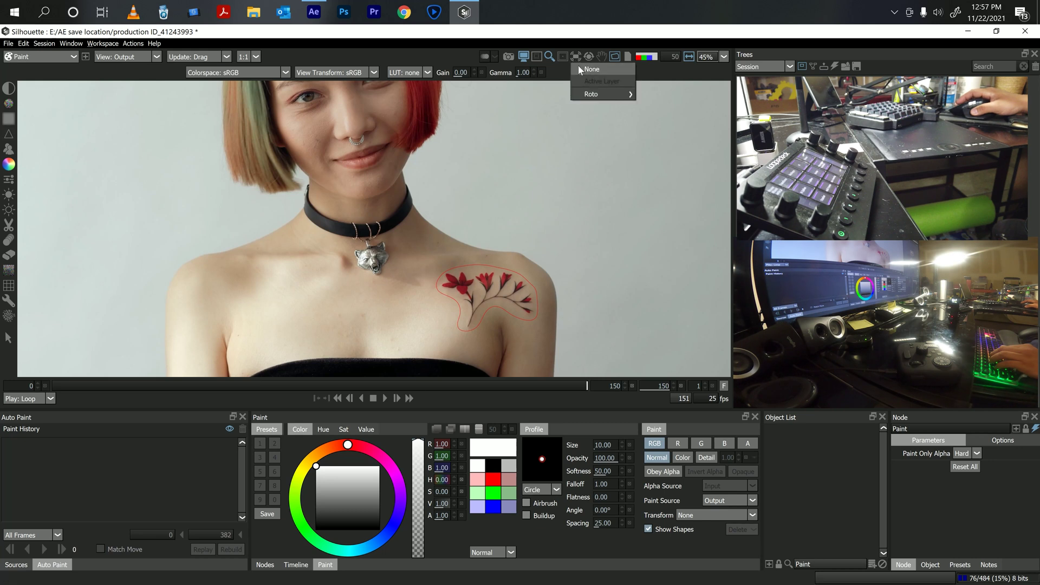
pyautogui.moveTo(605, 94)
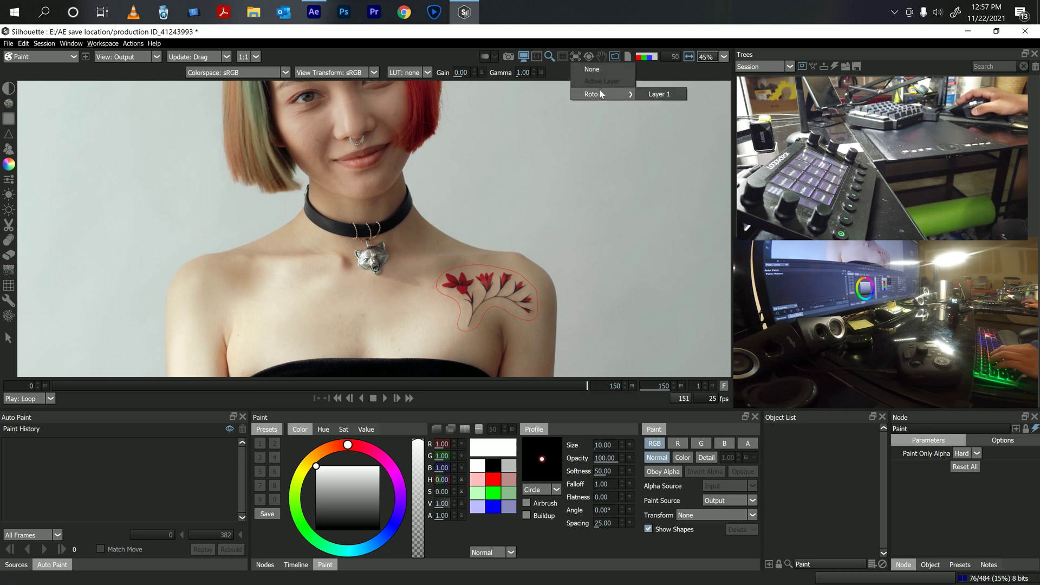
pyautogui.click(660, 94)
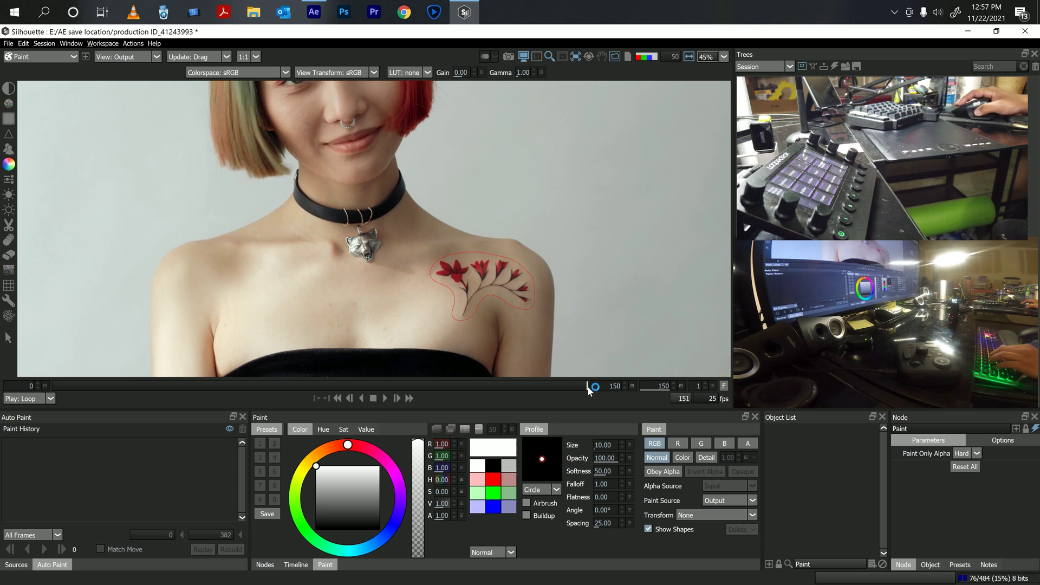
pyautogui.moveTo(591, 386); pyautogui.dragTo(49, 384)
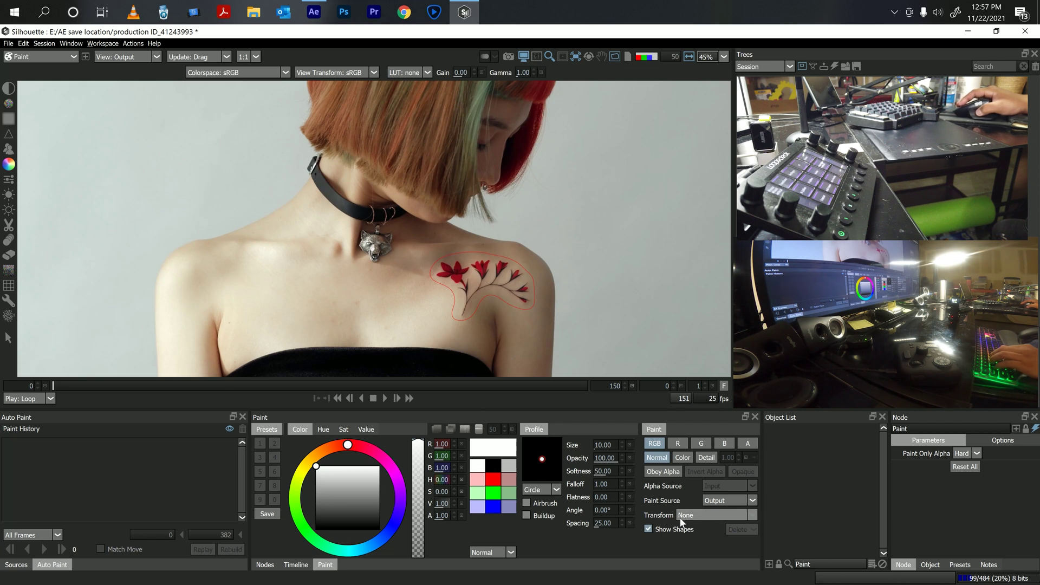
# Set the paint transform to Layer 1 and give the skin-toned brush a softness of 100.00 and a size of 12.10
pyautogui.click(712, 517)
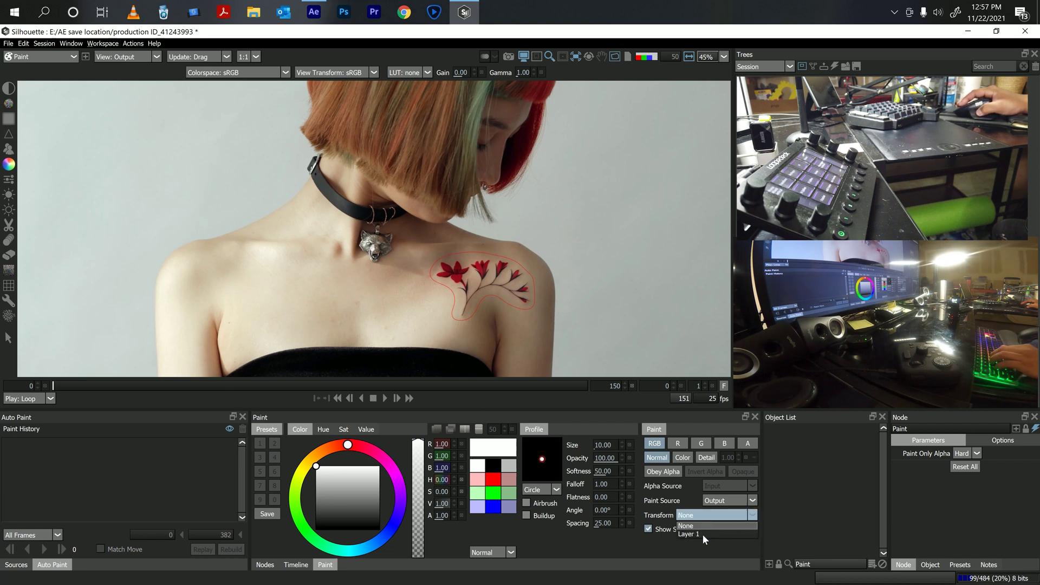
pyautogui.click(710, 535)
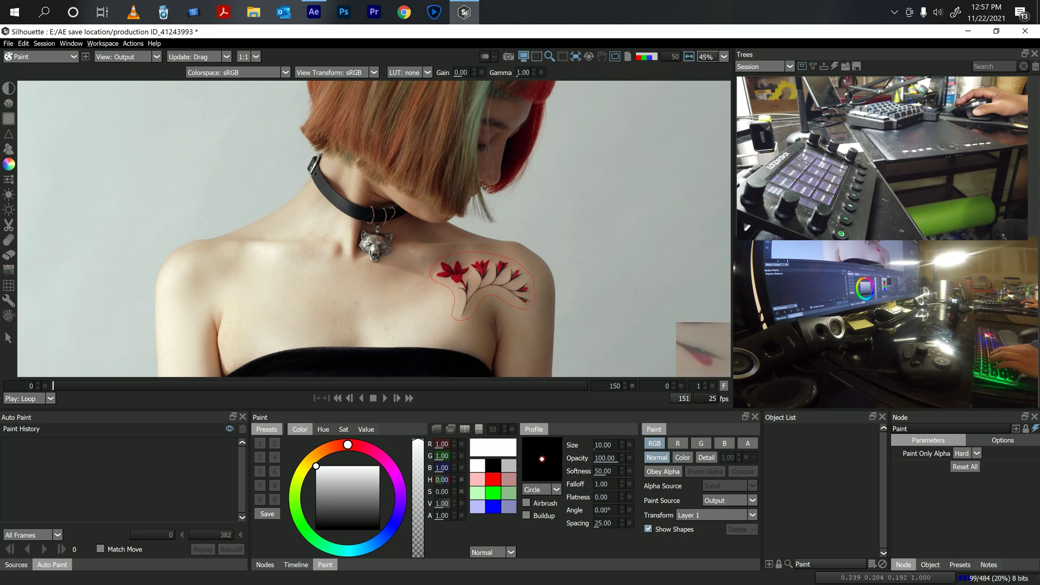
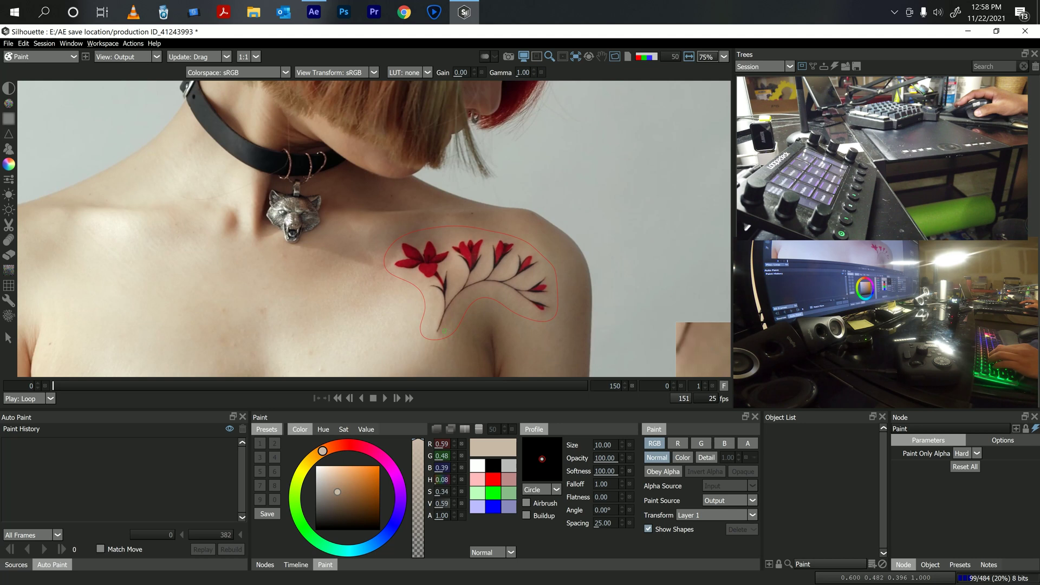
pyautogui.press(']')
pyautogui.press(']')
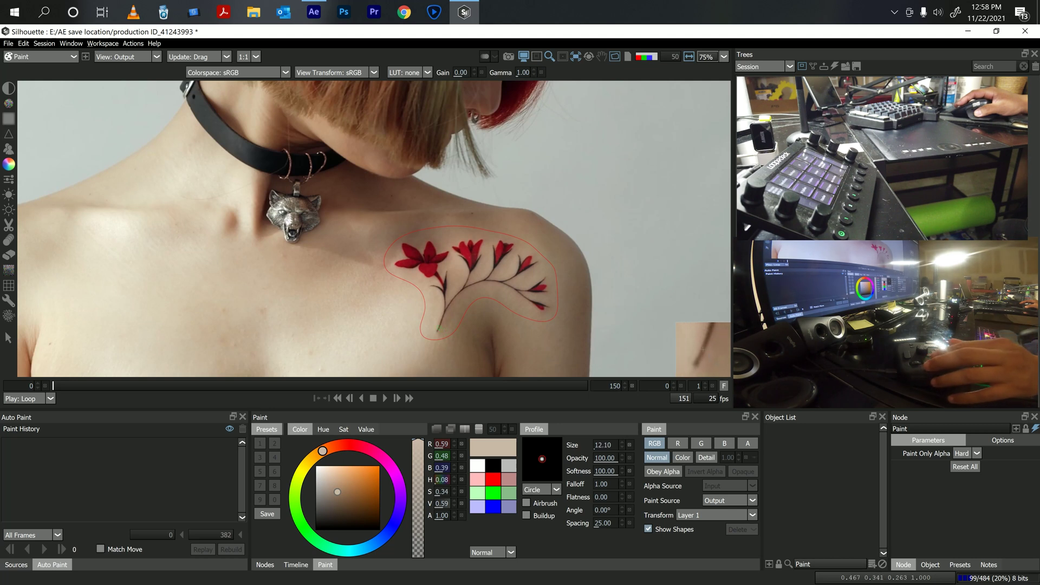
# Enlarge the Color brush to size 23.58 and paint skin tone over the lower end of the tattoo stem
pyautogui.press(']')
pyautogui.press(']')
pyautogui.press(']')
pyautogui.press(']')
pyautogui.press(']')
pyautogui.press(']')
pyautogui.press(']')
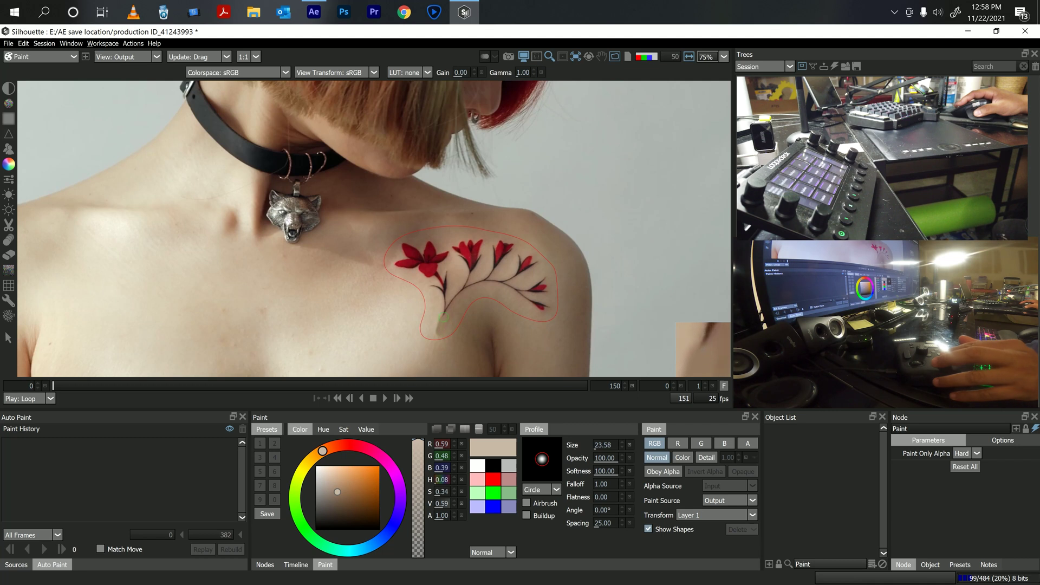
pyautogui.click(449, 308)
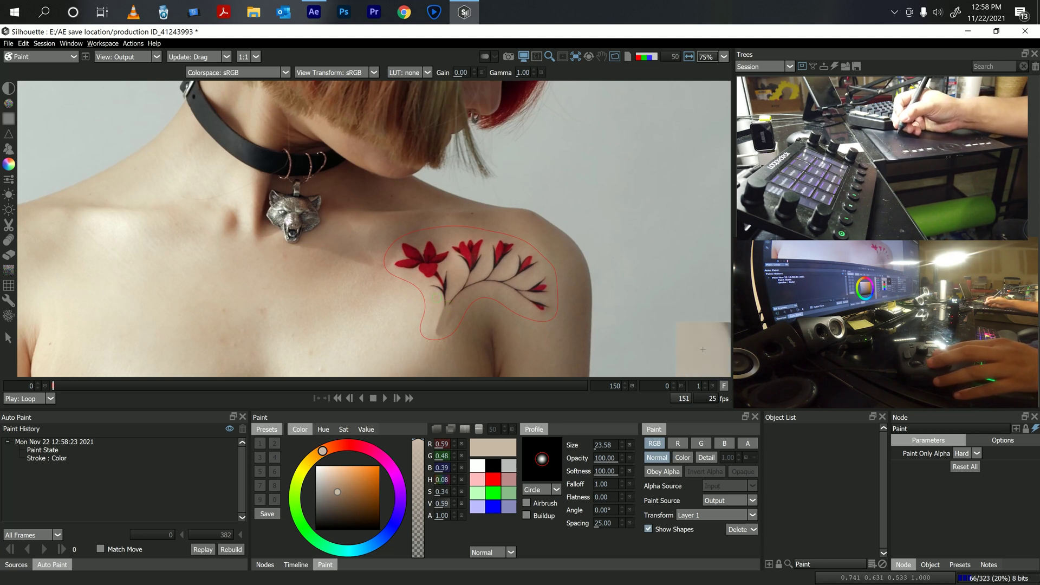
pyautogui.press('[')
pyautogui.press('[')
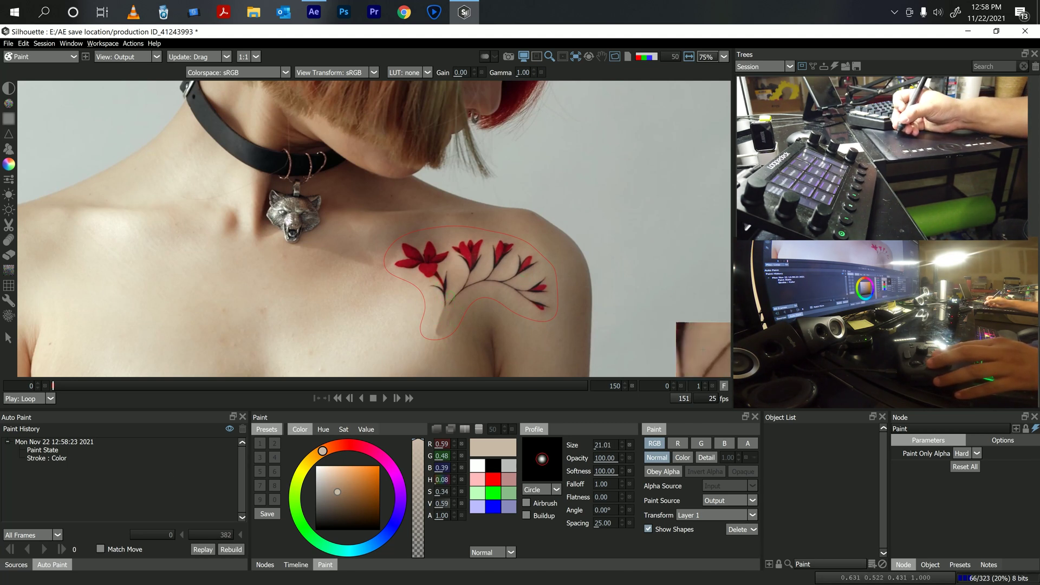
pyautogui.keyDown('ctrl'); pyautogui.click(460, 304); pyautogui.keyUp('ctrl')
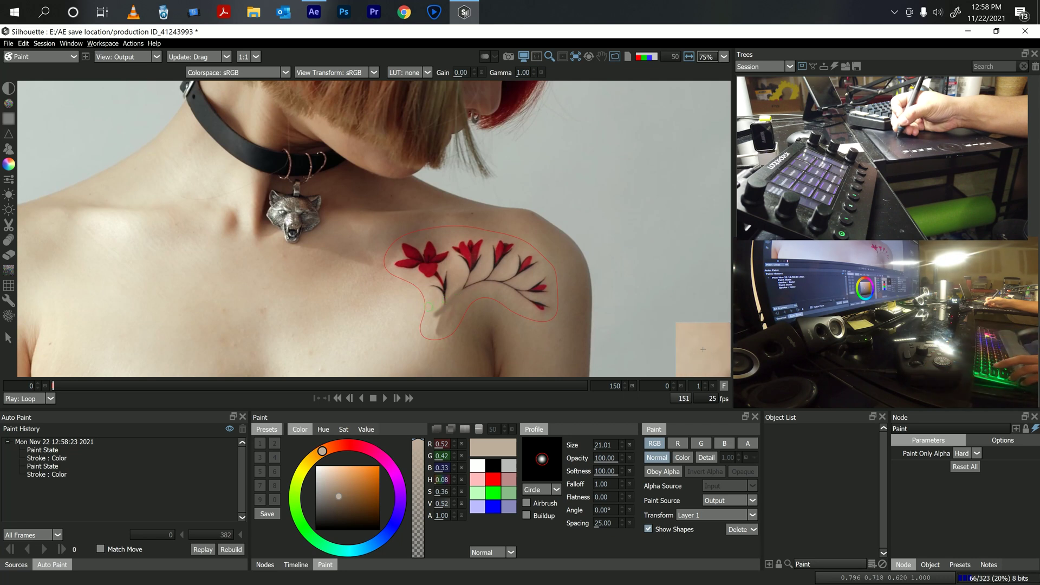
# Set the brush size to 37.22 and cover the remaining stem below the large flower with skin tones sampled beside it
pyautogui.press(']')
pyautogui.press(']')
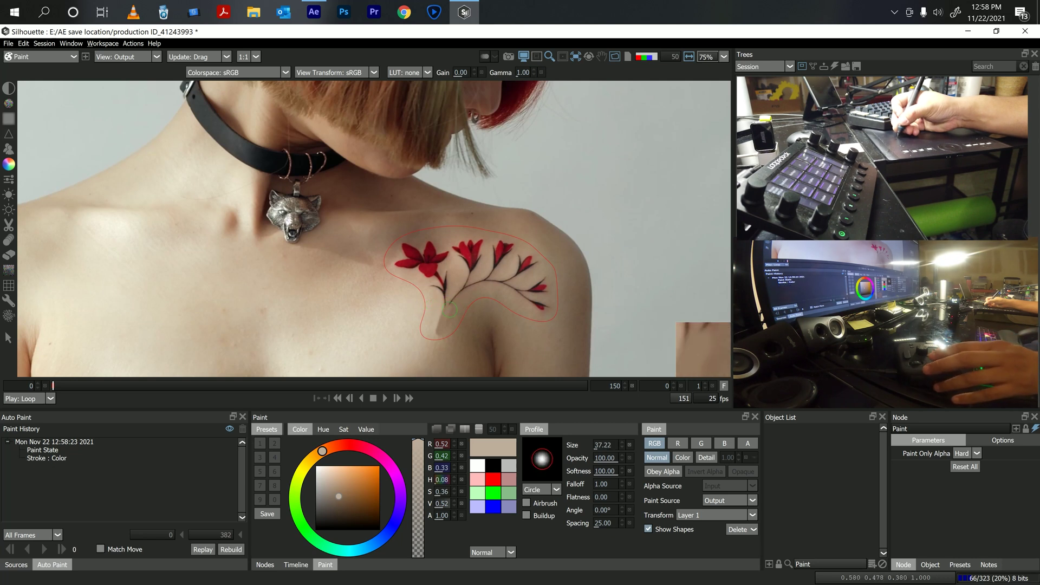
pyautogui.keyDown('ctrl'); pyautogui.click(450, 305); pyautogui.keyUp('ctrl')
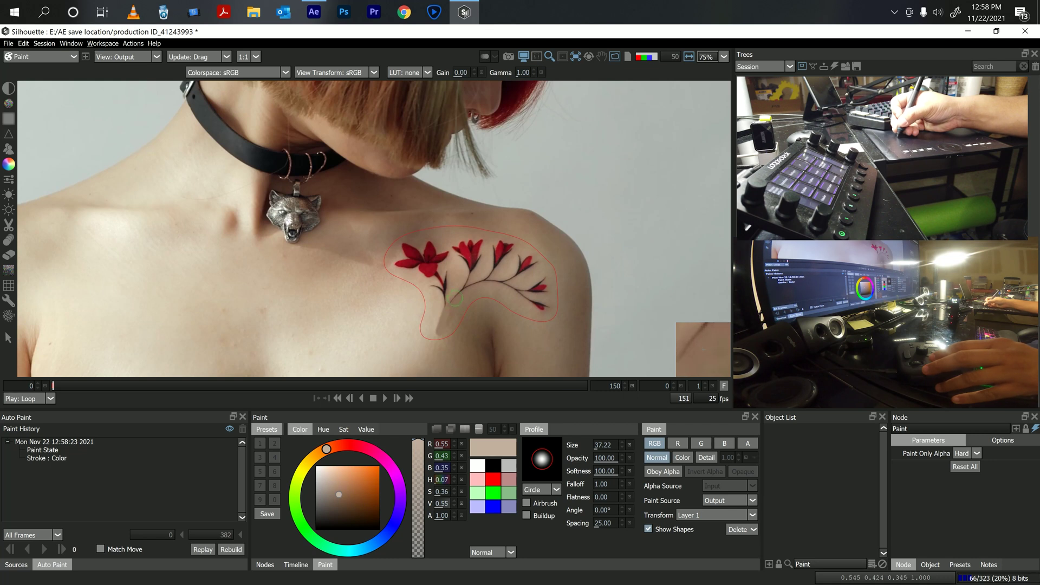
pyautogui.moveTo(456, 298)
pyautogui.mouseDown()
pyautogui.moveTo(439, 320)
pyautogui.moveTo(428, 296)
pyautogui.mouseUp()
pyautogui.keyDown('ctrl'); pyautogui.click(703, 349); pyautogui.keyUp('ctrl')
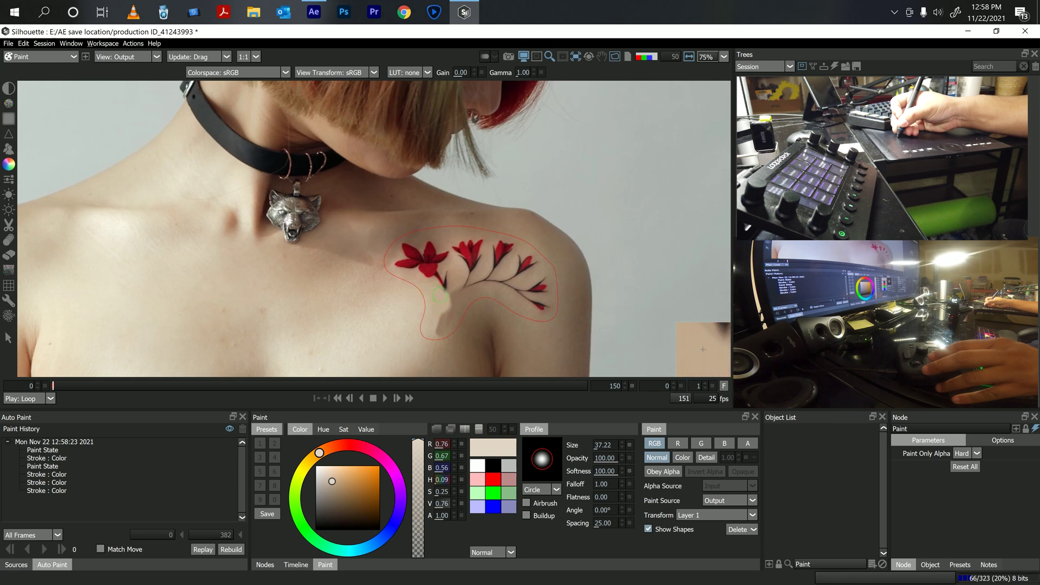
pyautogui.click(430, 289)
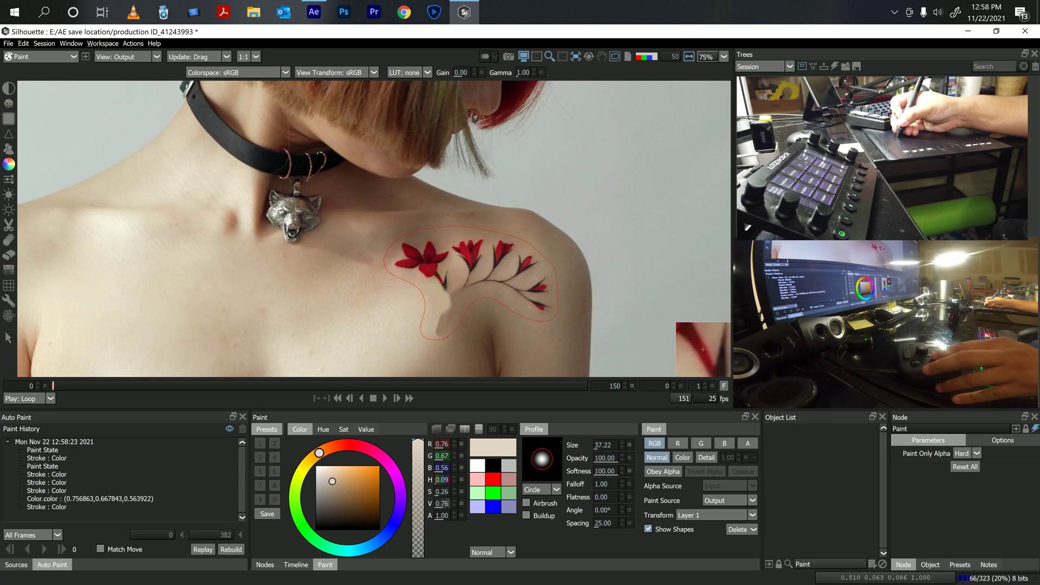
# Enlarge the brush to 65.94 and paint over the lower petals of the large flower
pyautogui.press(']')
pyautogui.press(']')
pyautogui.press(']')
pyautogui.moveTo(436, 286); pyautogui.dragTo(405, 267)
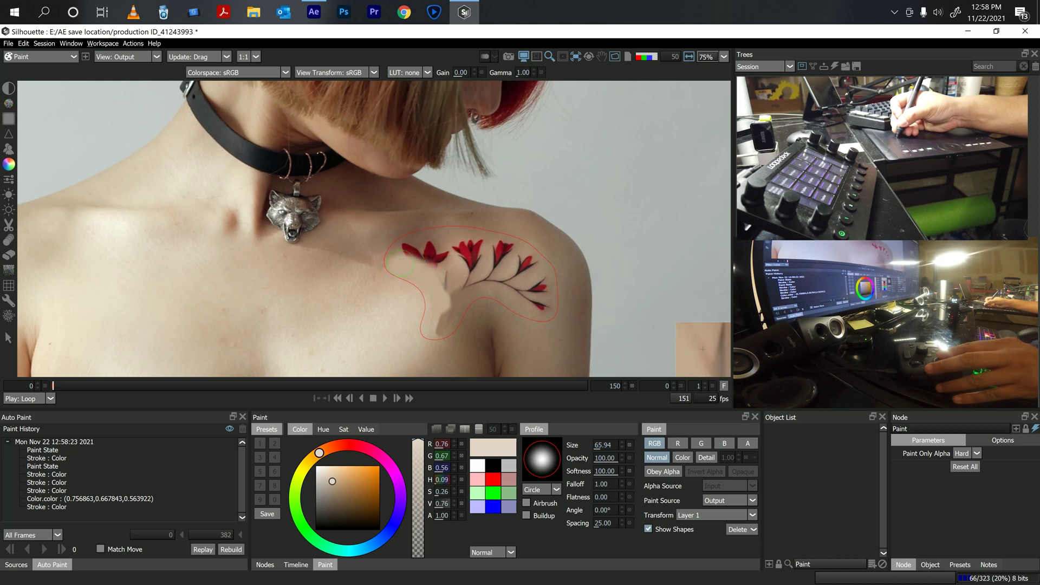
# Reduce the brush size to 45.71 and paint over the large flower's remaining petals with a sampled skin tone
pyautogui.press('[')
pyautogui.press('[')
pyautogui.press('[')
pyautogui.press('[')
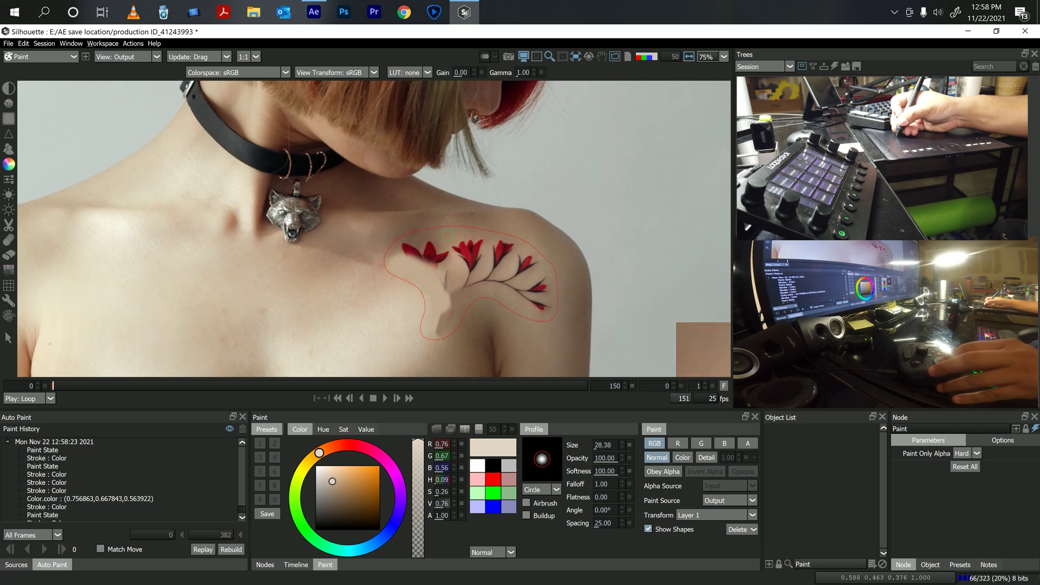
pyautogui.keyDown('ctrl'); pyautogui.click(443, 244); pyautogui.keyUp('ctrl')
pyautogui.press(']')
pyautogui.press(']')
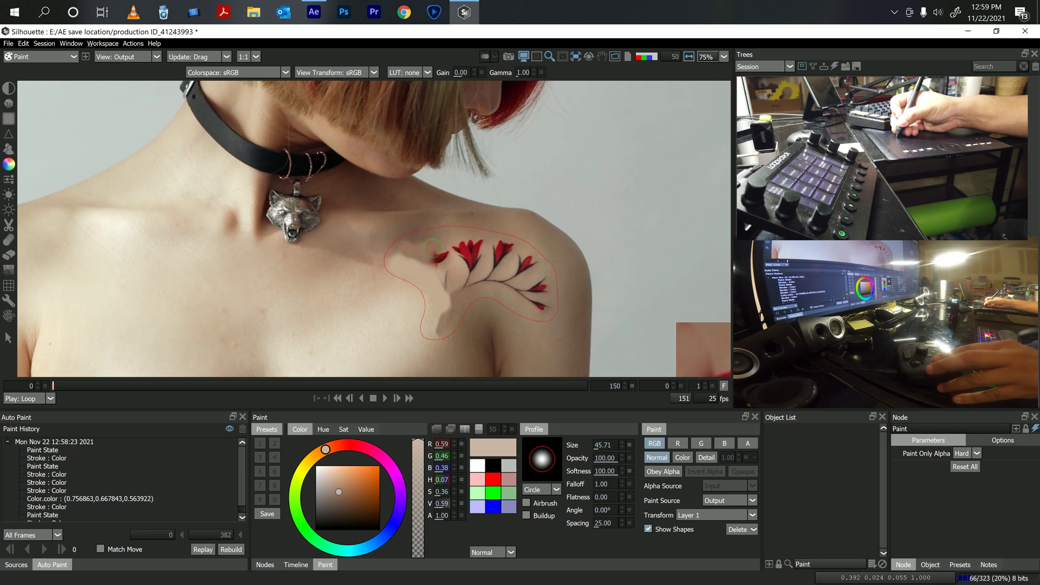
pyautogui.moveTo(432, 251)
pyautogui.mouseDown()
pyautogui.moveTo(447, 256)
pyautogui.moveTo(434, 255)
pyautogui.mouseUp()
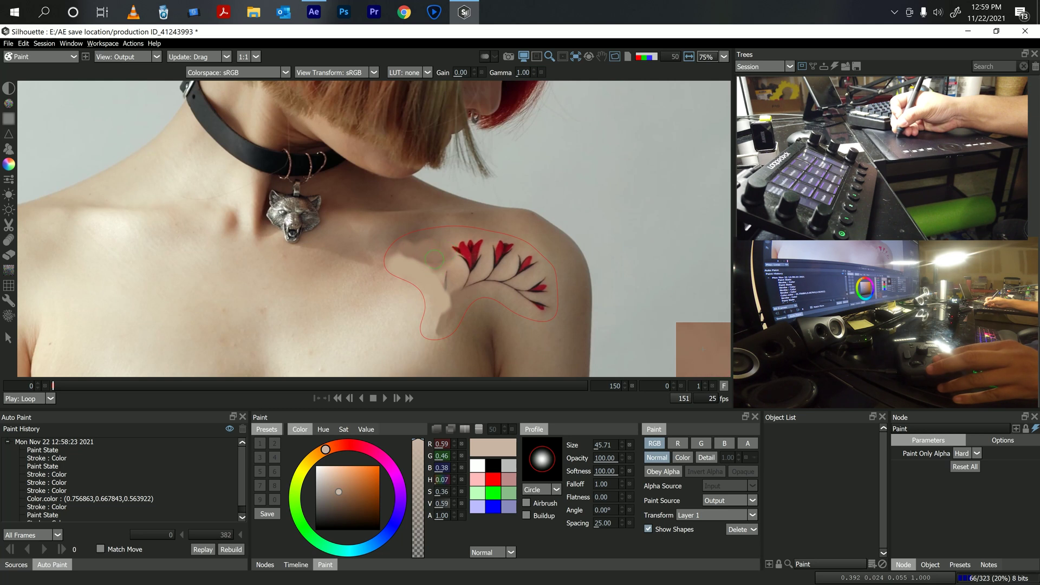
# Sample surrounding skin tones and paint over the second flower and its thin stem
pyautogui.keyDown('ctrl'); pyautogui.click(440, 264); pyautogui.keyUp('ctrl')
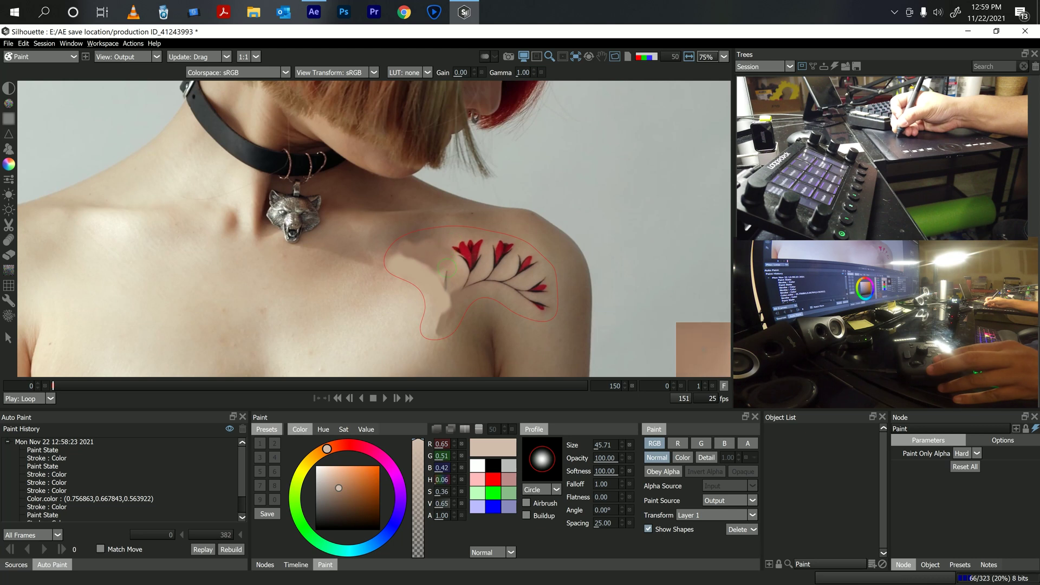
pyautogui.keyDown('ctrl'); pyautogui.click(446, 295); pyautogui.keyUp('ctrl')
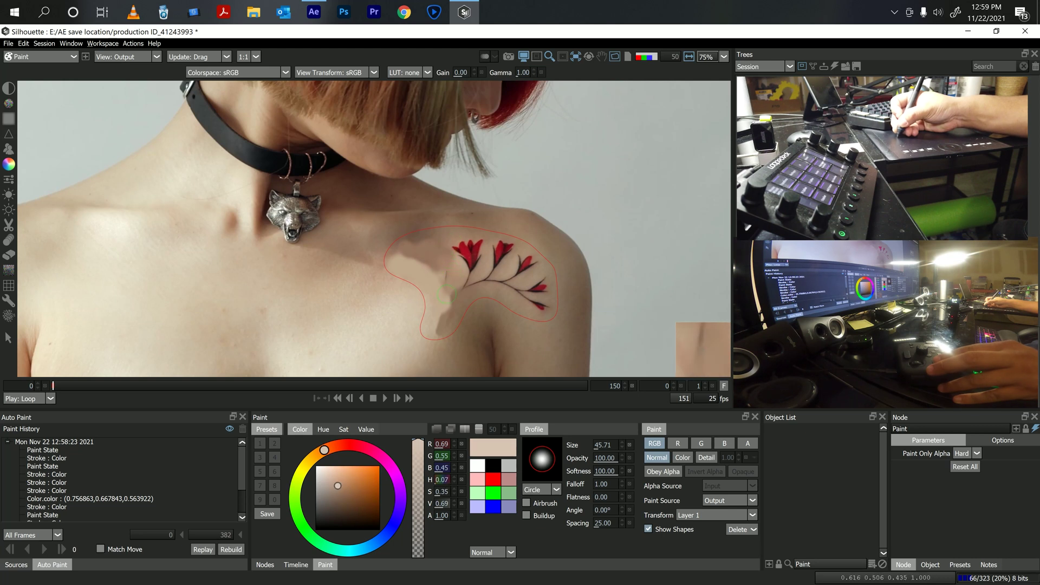
pyautogui.keyDown('ctrl'); pyautogui.click(472, 263); pyautogui.keyUp('ctrl')
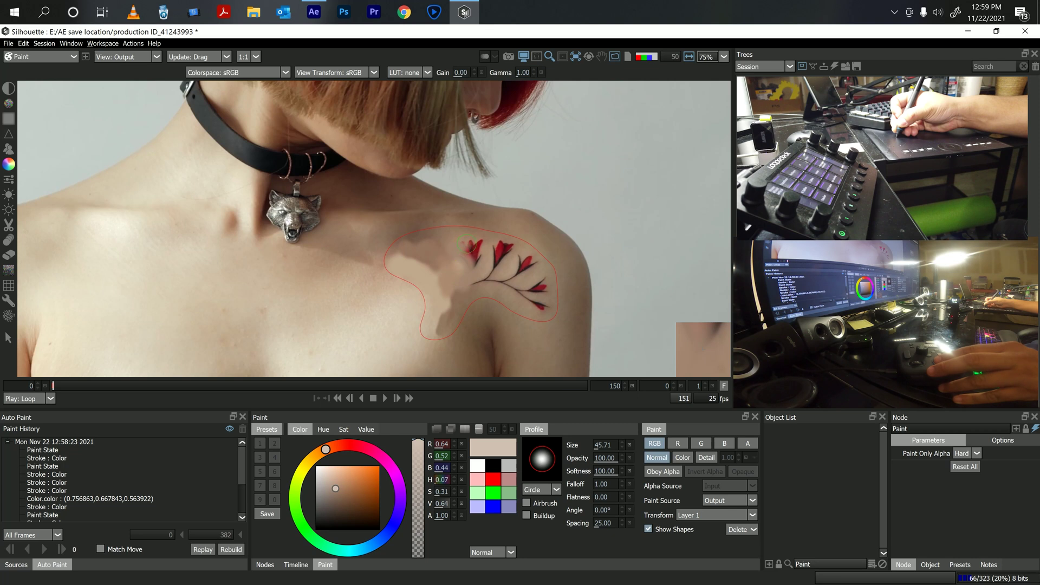
pyautogui.moveTo(478, 242); pyautogui.dragTo(472, 260)
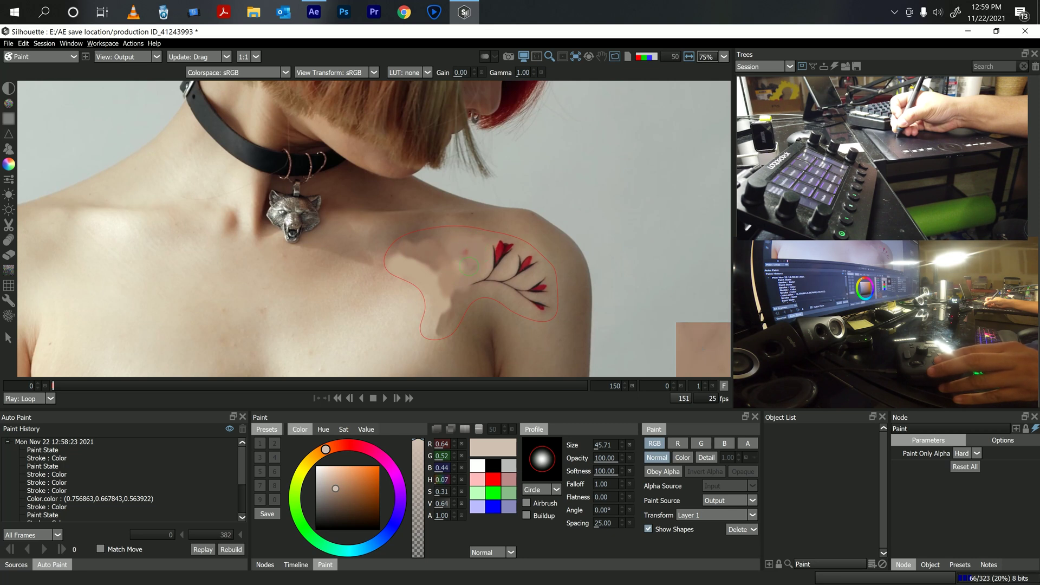
# Sample nearby skin and paint over the third flower and the middle part of the connecting branch
pyautogui.keyDown('ctrl'); pyautogui.click(496, 258); pyautogui.keyUp('ctrl')
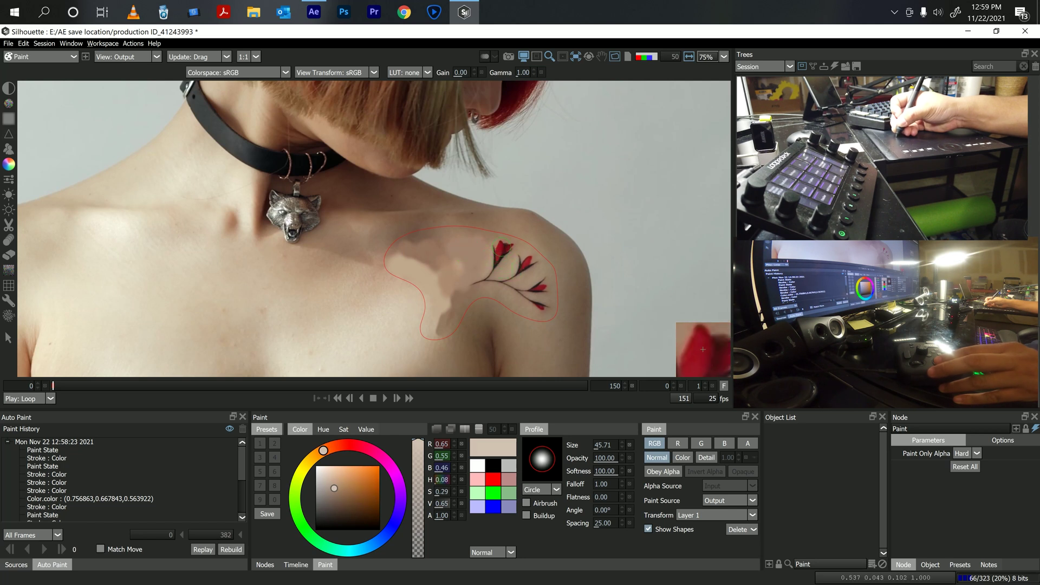
pyautogui.moveTo(503, 253); pyautogui.dragTo(493, 248)
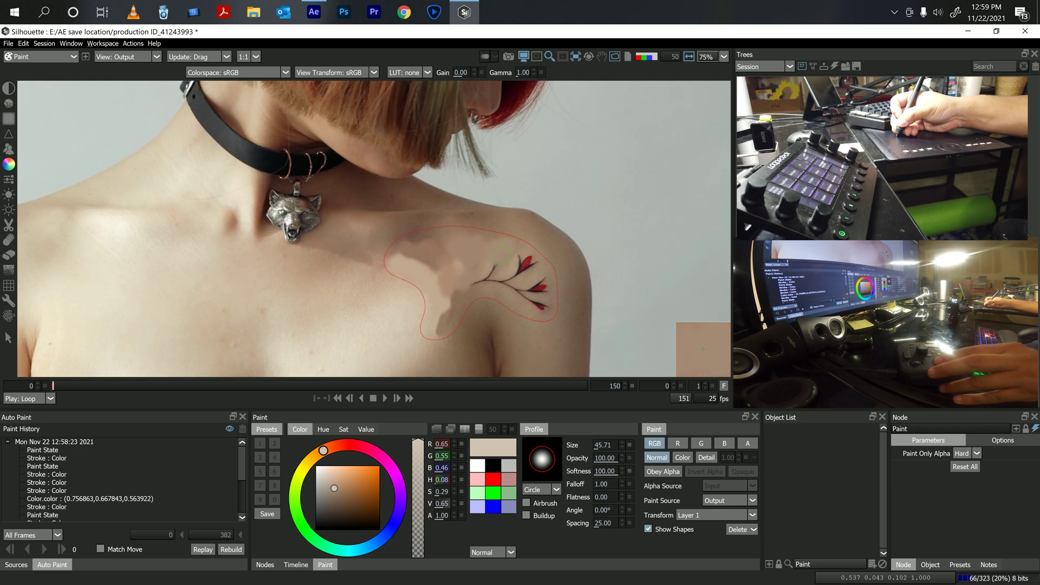
pyautogui.keyDown('ctrl'); pyautogui.click(486, 279); pyautogui.keyUp('ctrl')
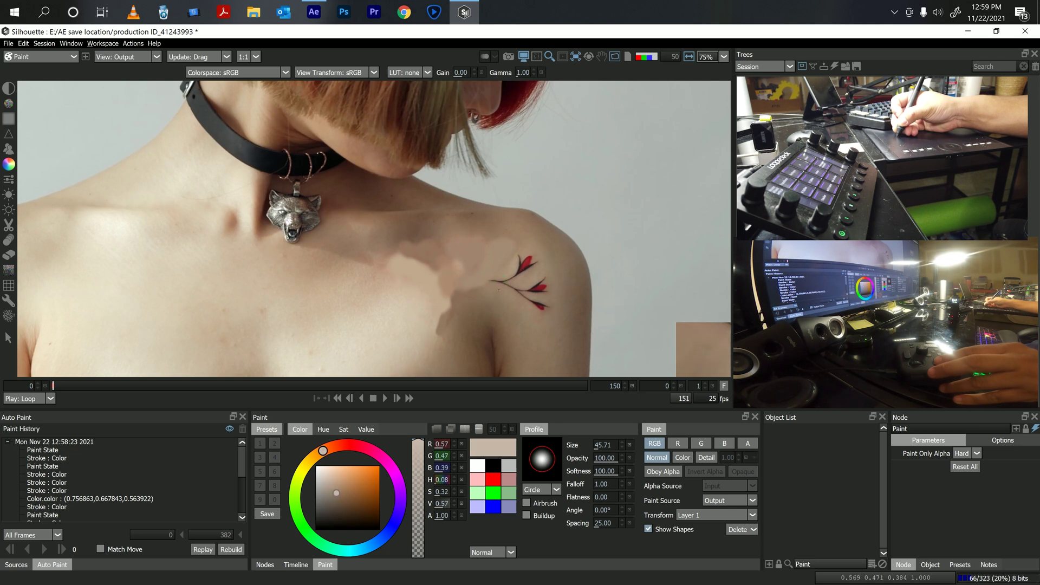
pyautogui.moveTo(486, 278); pyautogui.dragTo(498, 281)
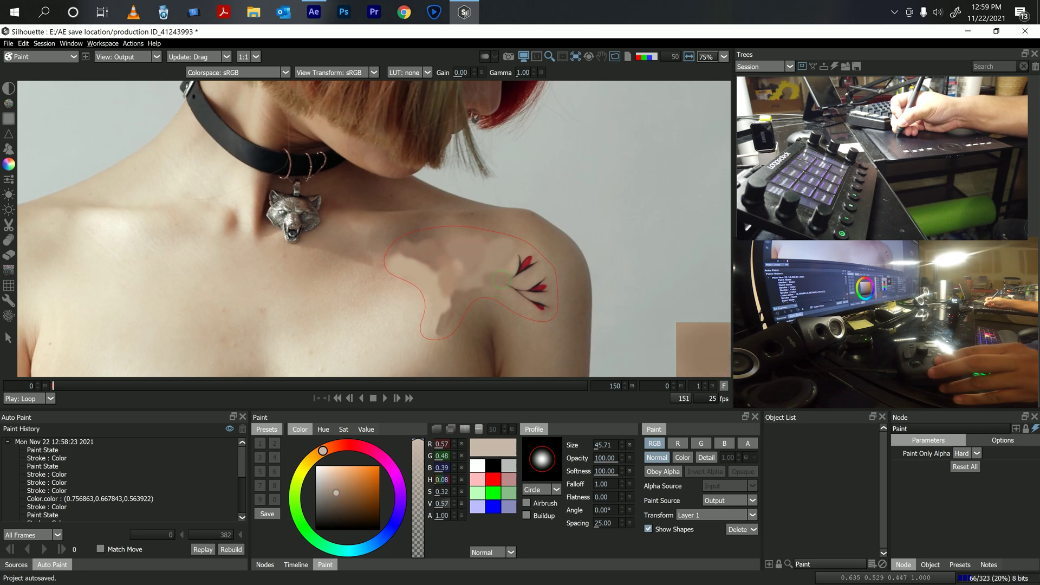
# Cover the three remaining buds near the outer edge of the shoulder with freshly sampled skin tones
pyautogui.keyDown('ctrl'); pyautogui.click(507, 265); pyautogui.keyUp('ctrl')
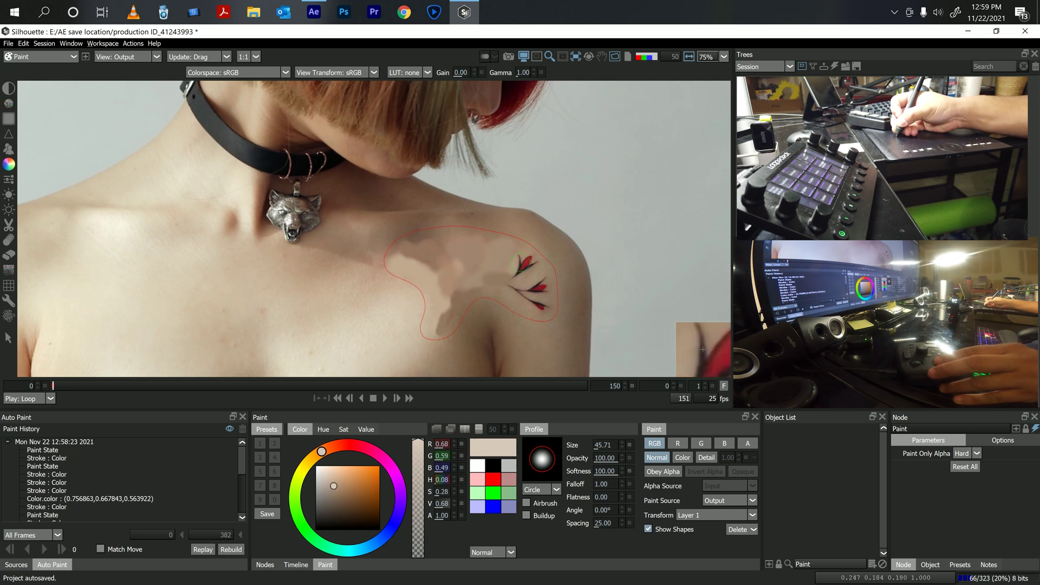
pyautogui.moveTo(523, 258); pyautogui.dragTo(531, 260)
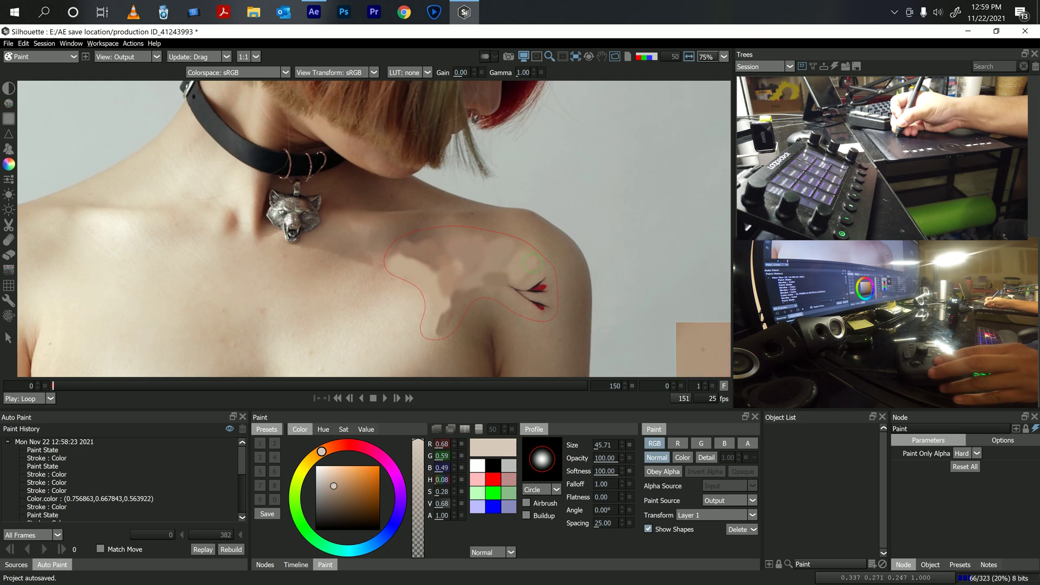
pyautogui.keyDown('ctrl'); pyautogui.click(542, 273); pyautogui.keyUp('ctrl')
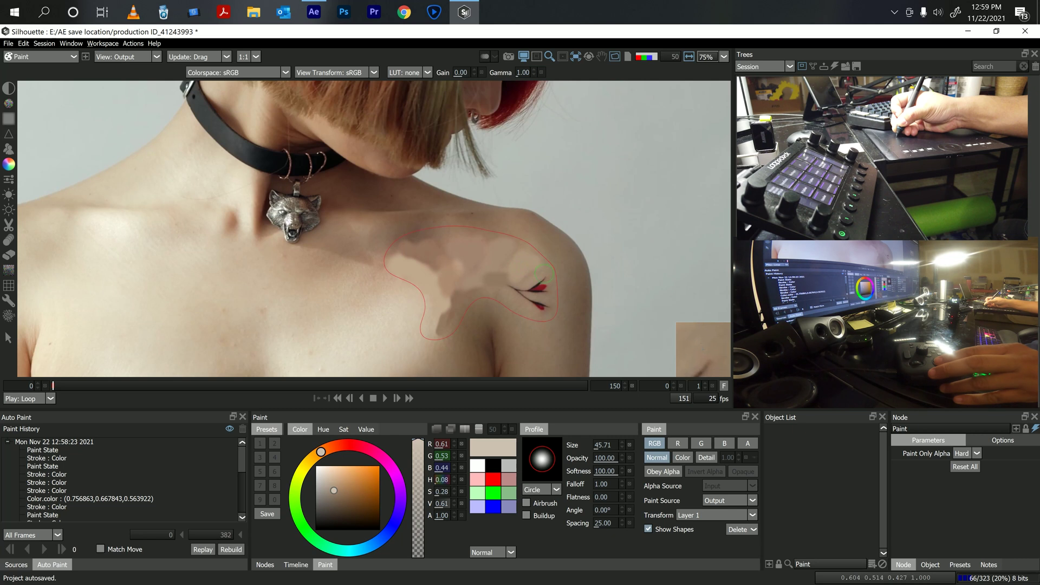
pyautogui.moveTo(539, 285); pyautogui.dragTo(539, 294)
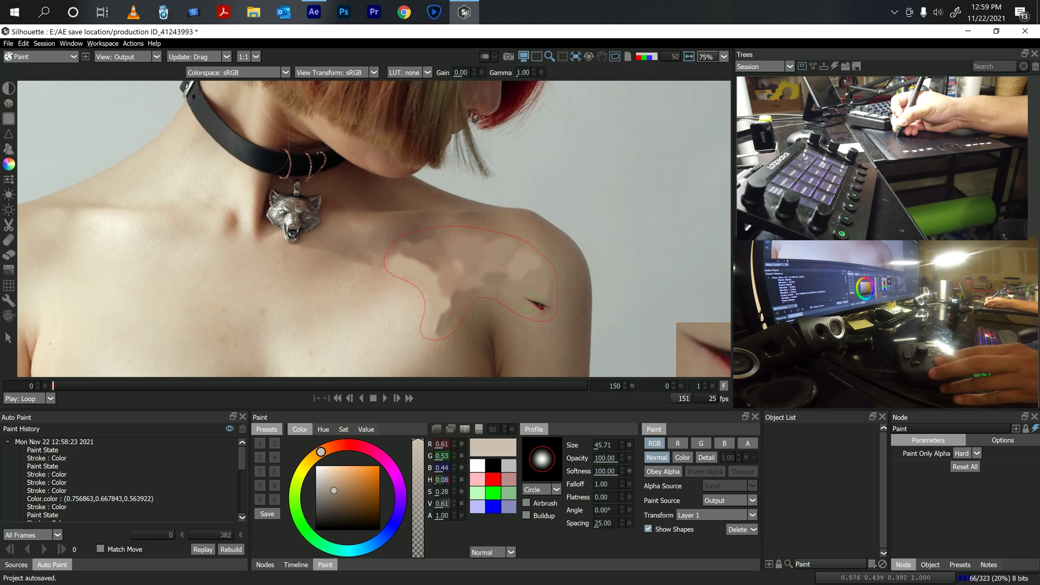
pyautogui.keyDown('ctrl'); pyautogui.click(537, 297); pyautogui.keyUp('ctrl')
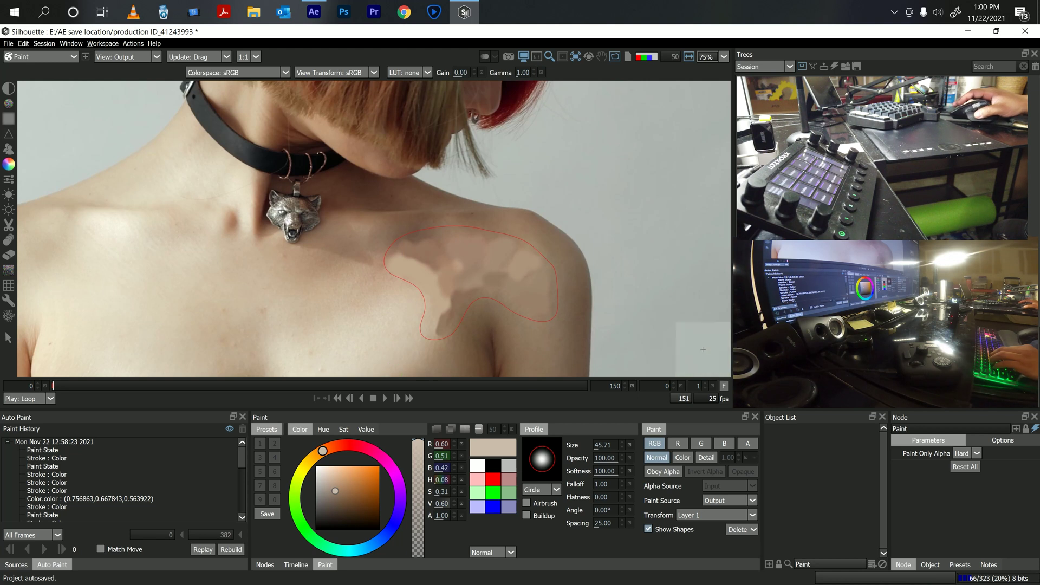
# Activate the Blemish brush and show a vertical split comparison with the divider running through the painted shoulder area
pyautogui.click(10, 103)
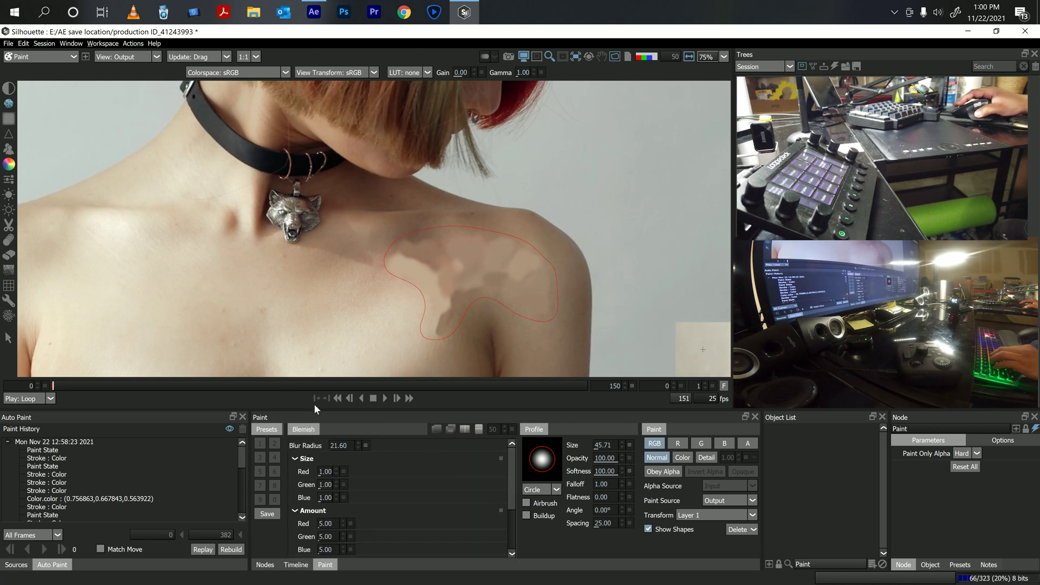
pyautogui.click(465, 429)
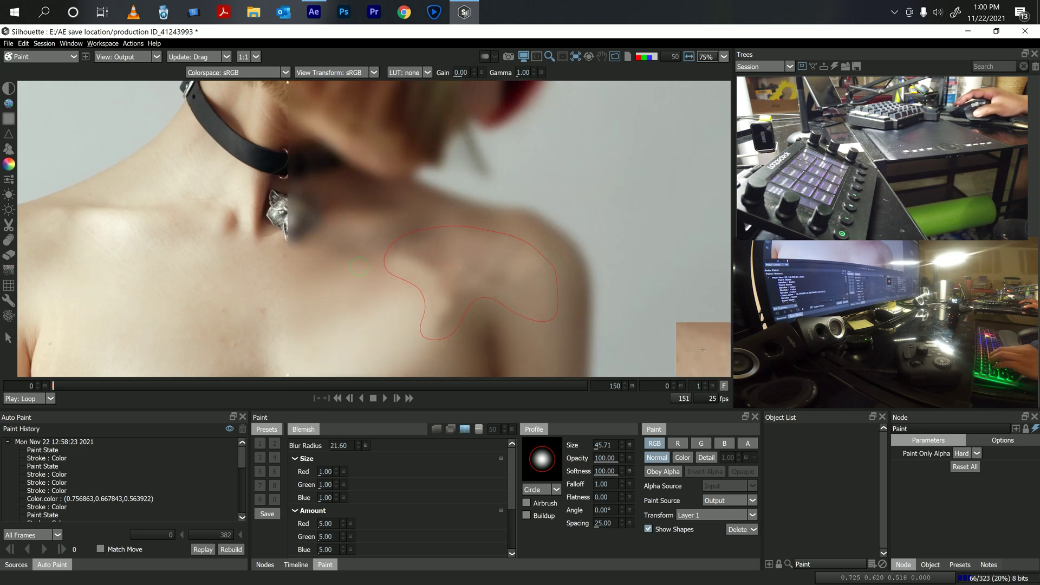
pyautogui.moveTo(287, 218); pyautogui.dragTo(475, 240)
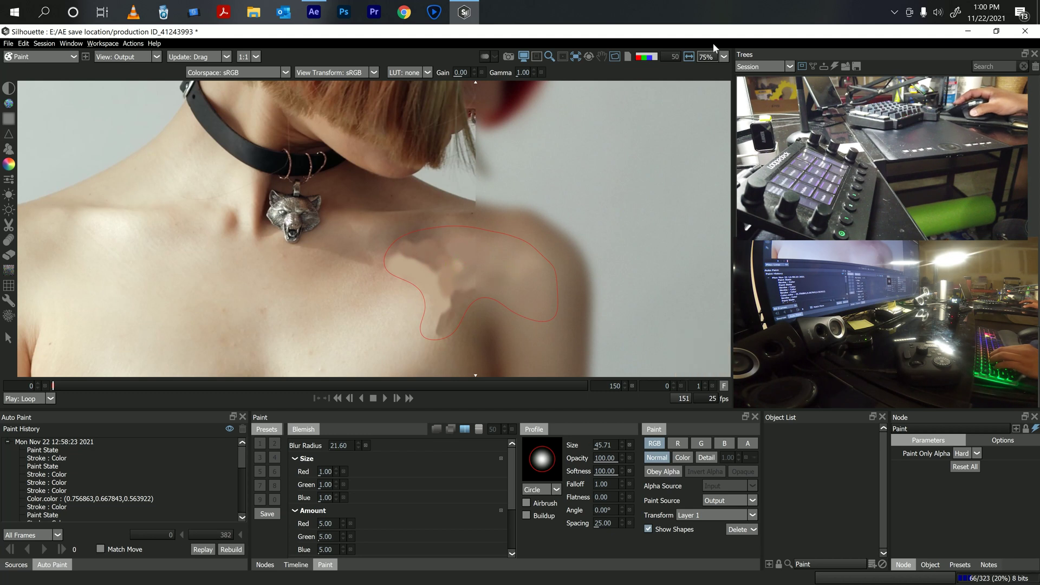
# View the colour channels individually and set the Blemish Amount to 1.00 for both Red and Green
pyautogui.click(644, 57)
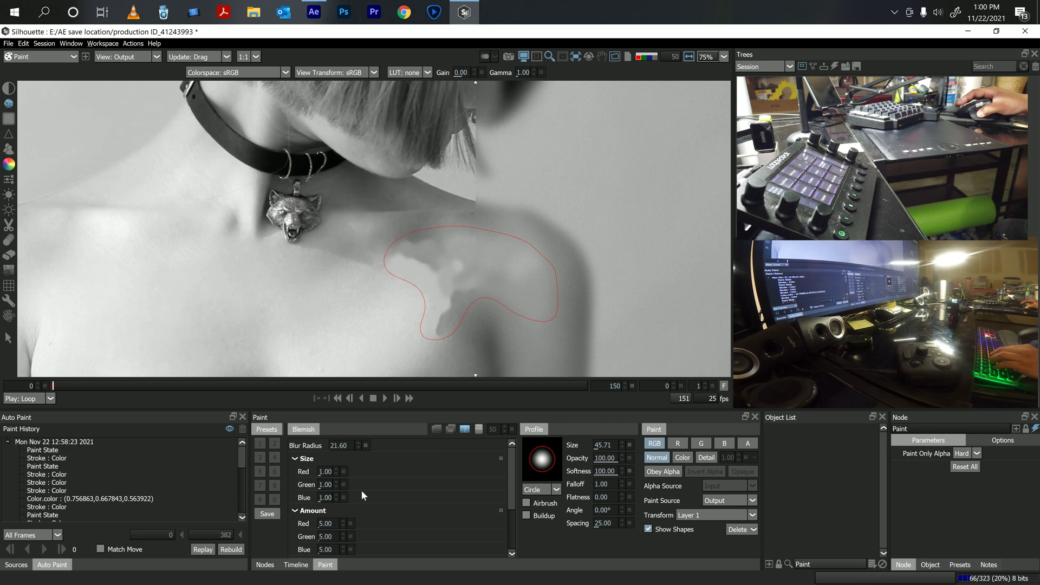
pyautogui.scroll(-2, 374, 487)
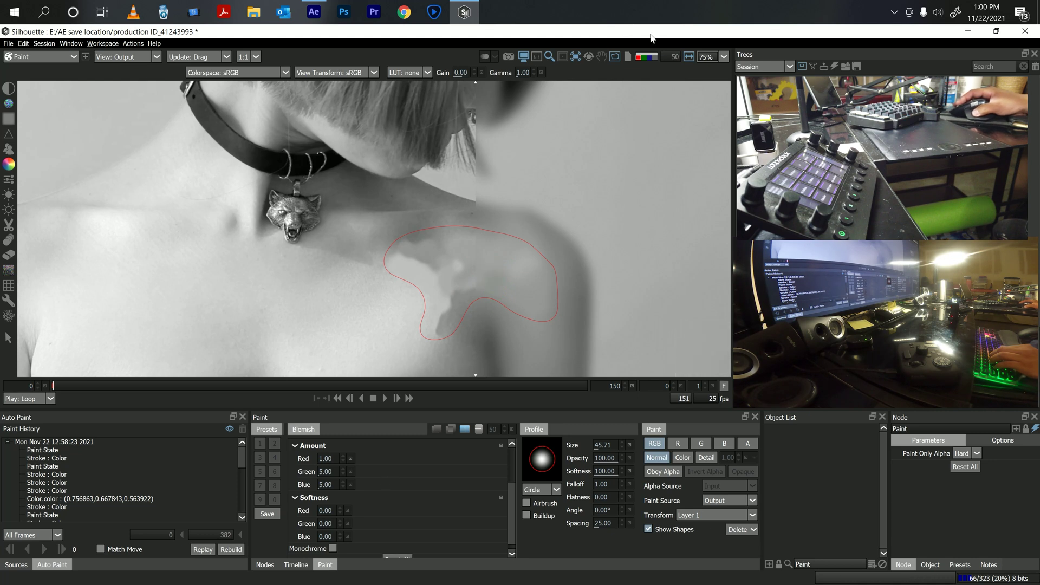
pyautogui.click(645, 57)
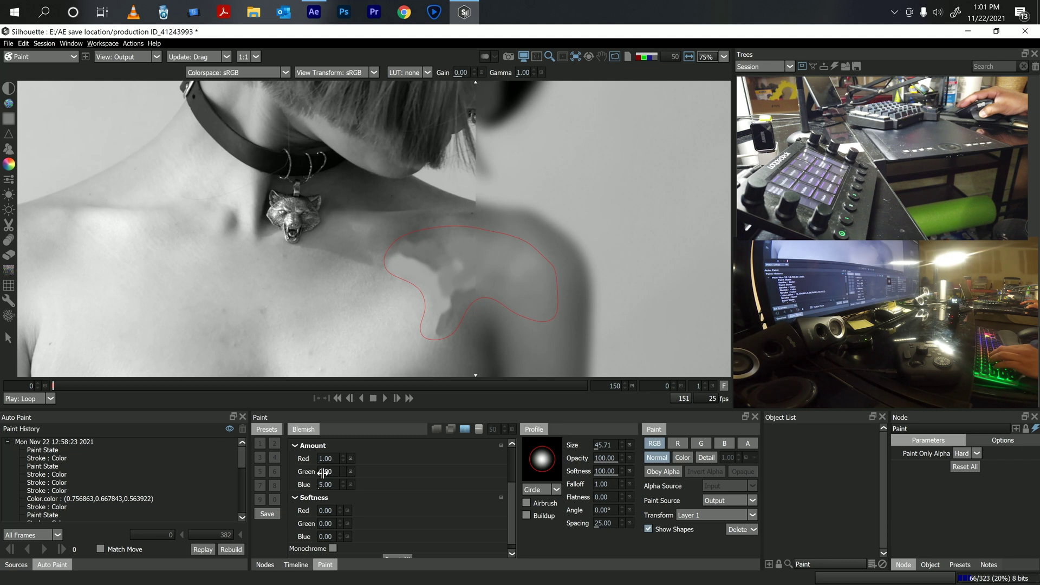
pyautogui.moveTo(323, 473); pyautogui.dragTo(324, 473)
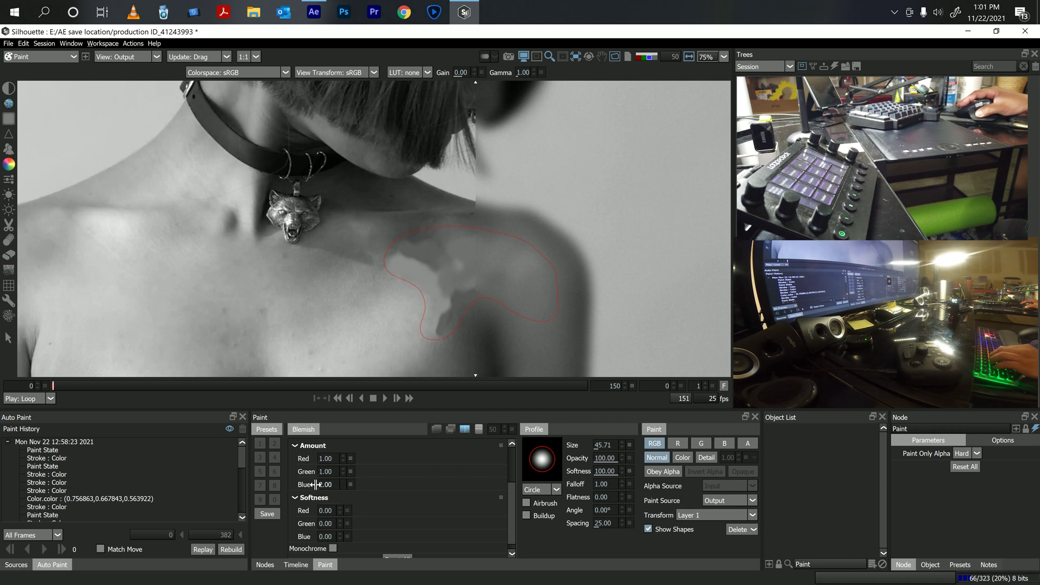
# Set the Blemish Amount for Blue to 0.00
pyautogui.click(321, 485)
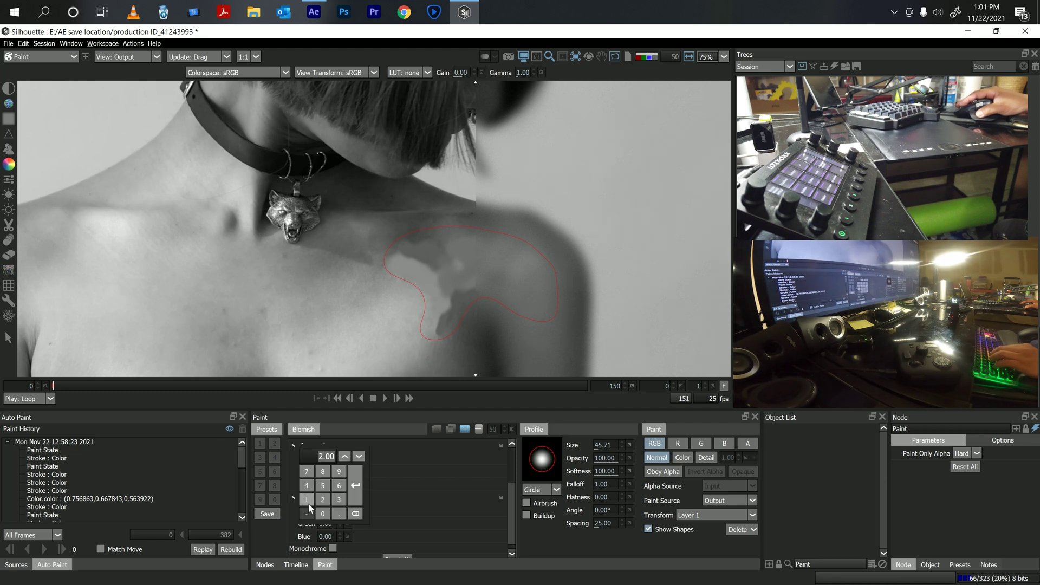
pyautogui.click(355, 490)
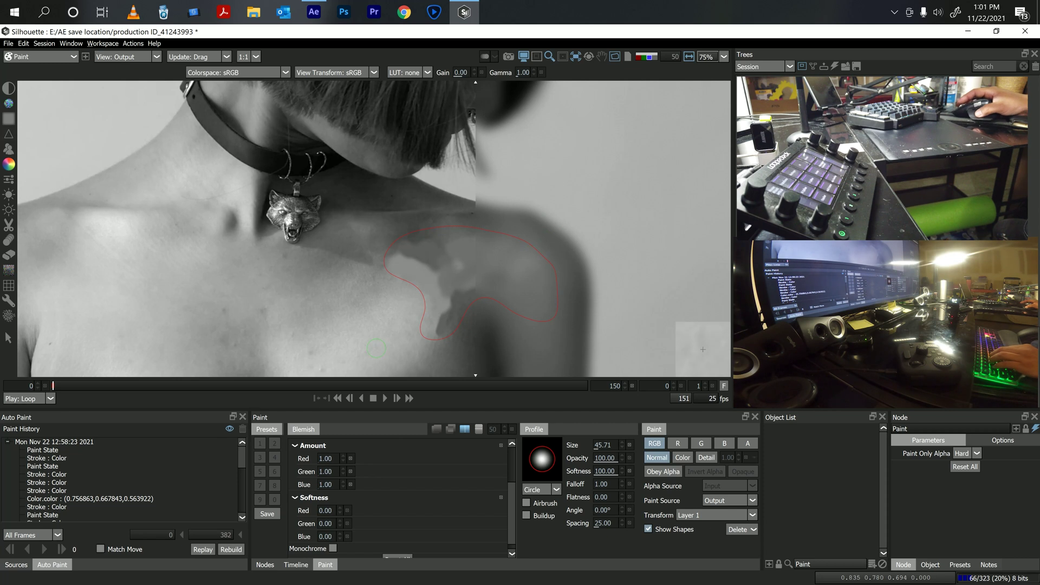
pyautogui.moveTo(330, 484); pyautogui.dragTo(313, 483)
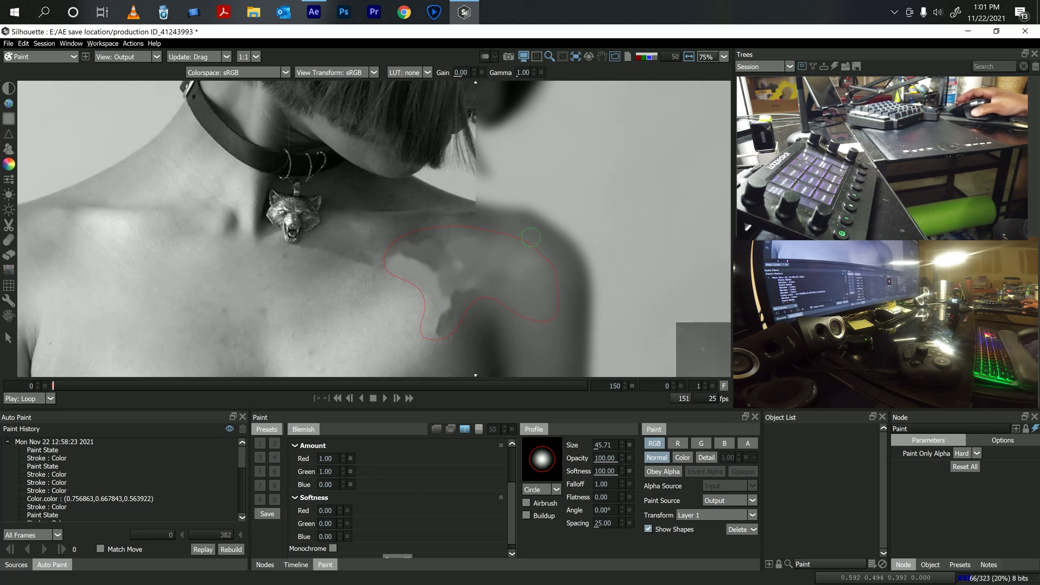
# Return to the full-image colour view and blend the painted shoulder patches with the Blemish brush at a size of about 47
pyautogui.click(656, 57)
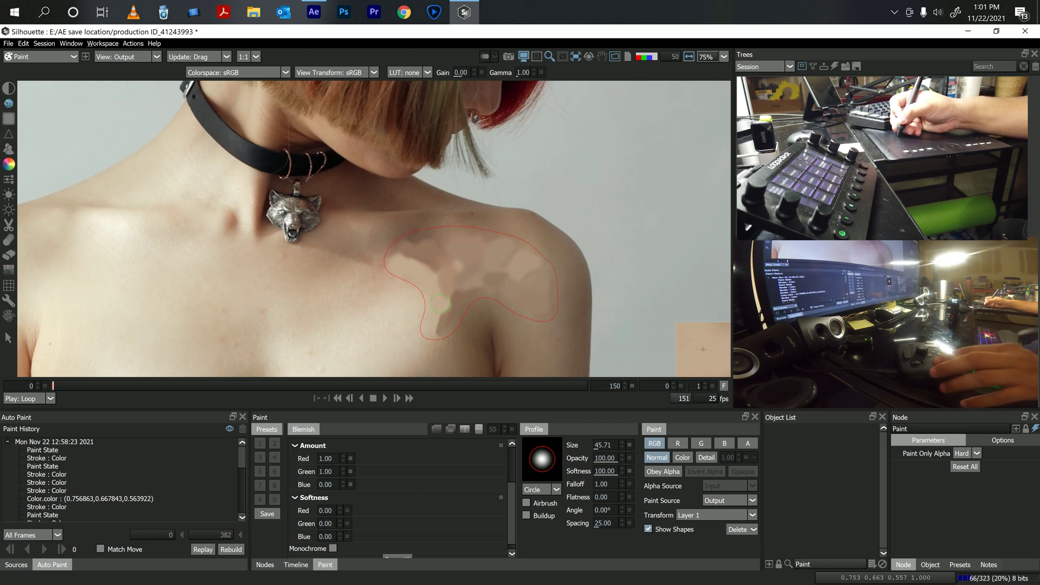
pyautogui.press(']')
pyautogui.press(']')
pyautogui.press(']')
pyautogui.press(']')
pyautogui.press(']')
pyautogui.press(']')
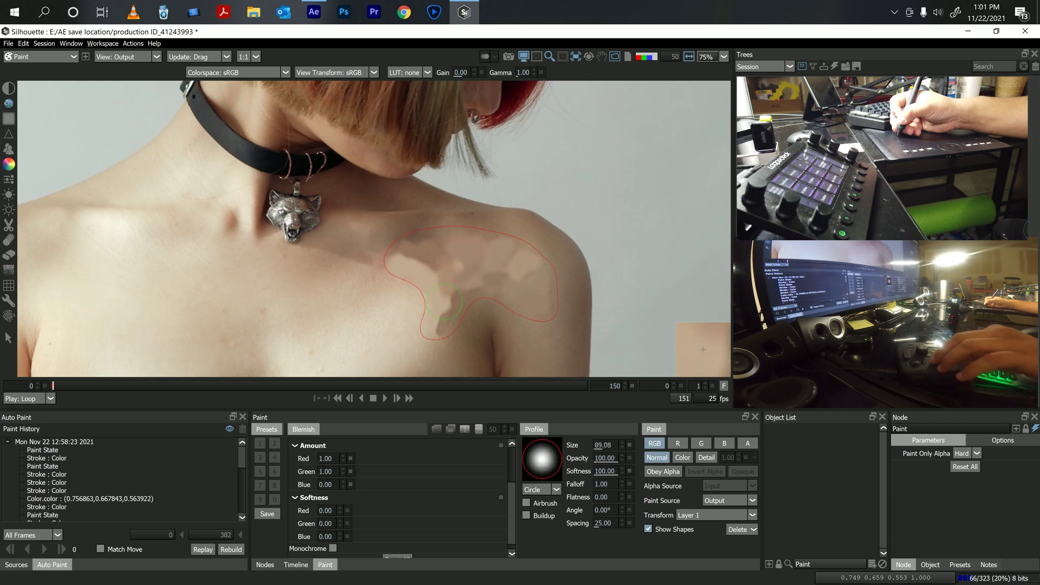
pyautogui.press('[')
pyautogui.press('[')
pyautogui.press('[')
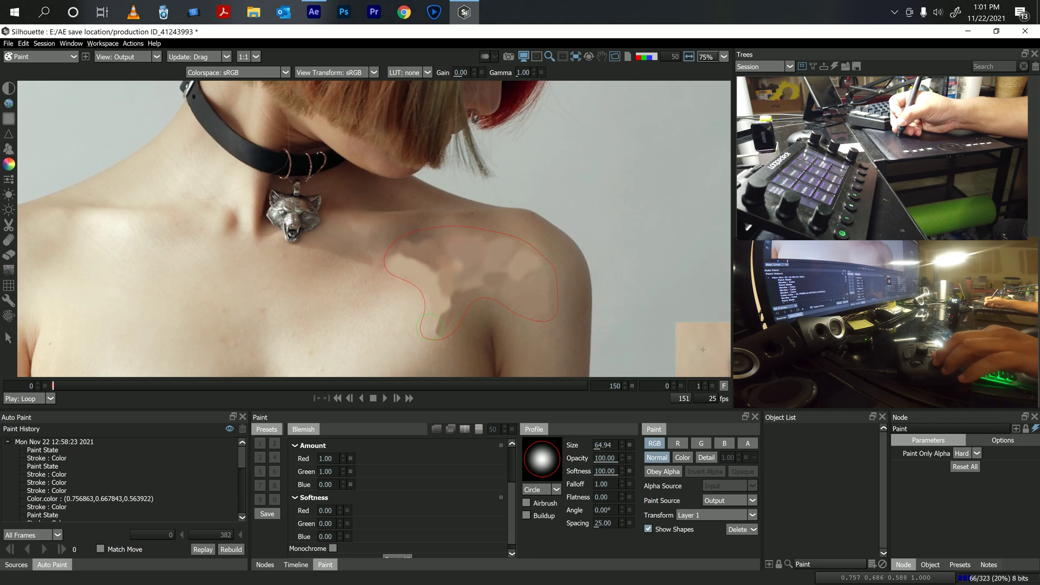
pyautogui.press('[')
pyautogui.press('[')
pyautogui.press('[')
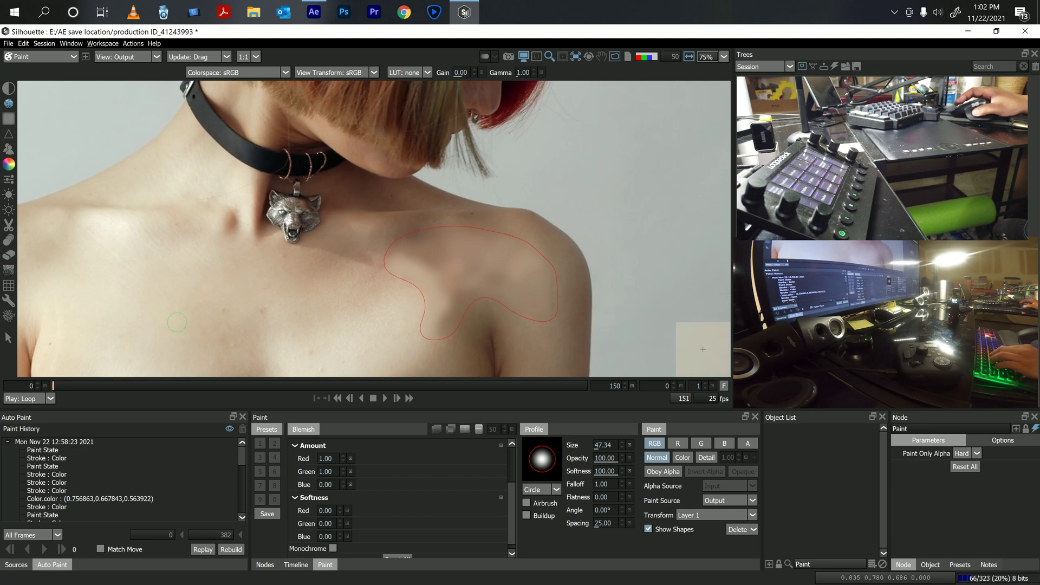
# Activate the Clone brush in Detail mode and inspect the detail layer before returning to the output view
pyautogui.click(10, 151)
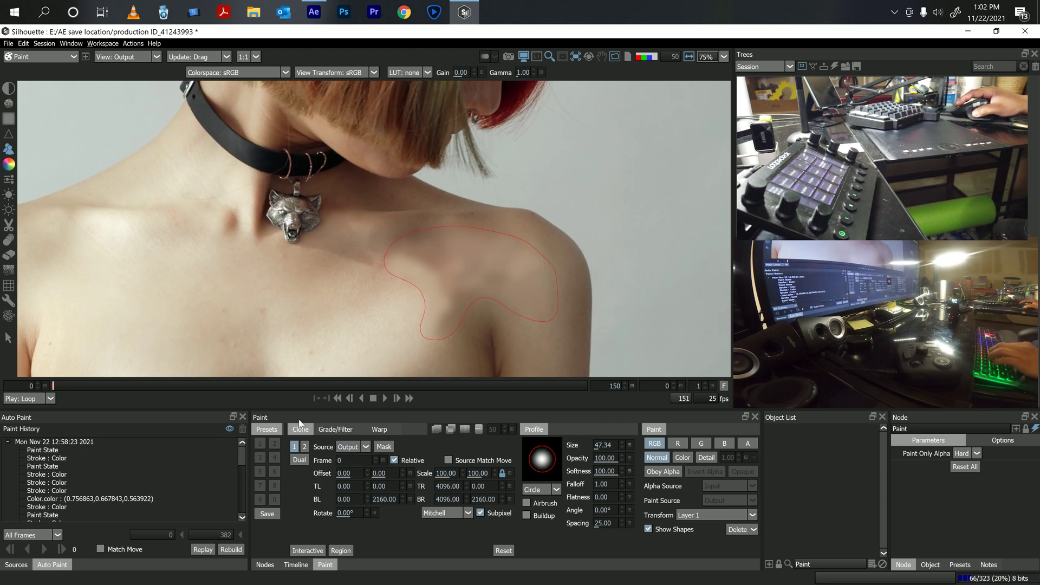
pyautogui.click(707, 459)
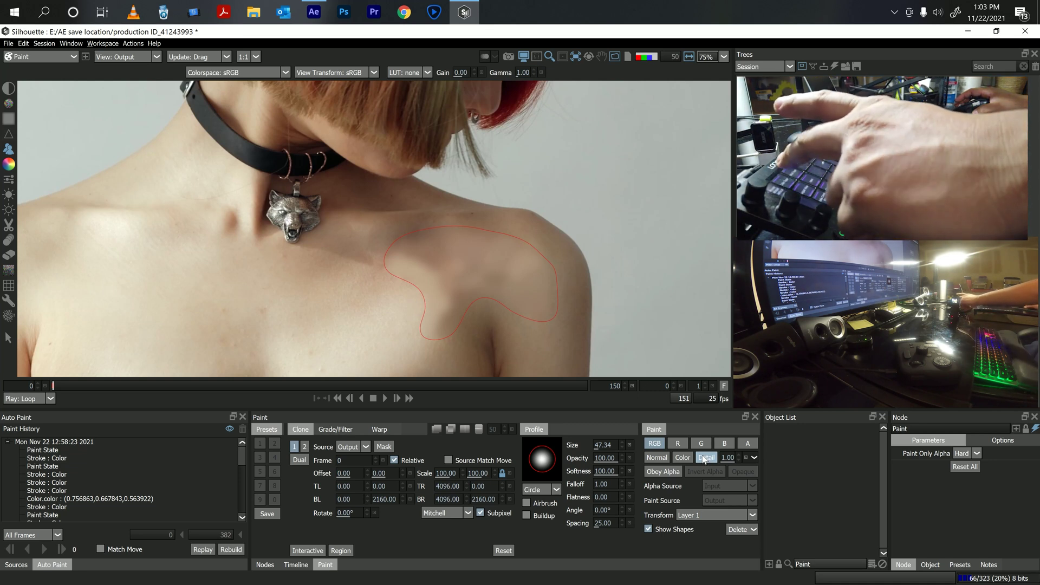
pyautogui.hotkey('shift', 'd')
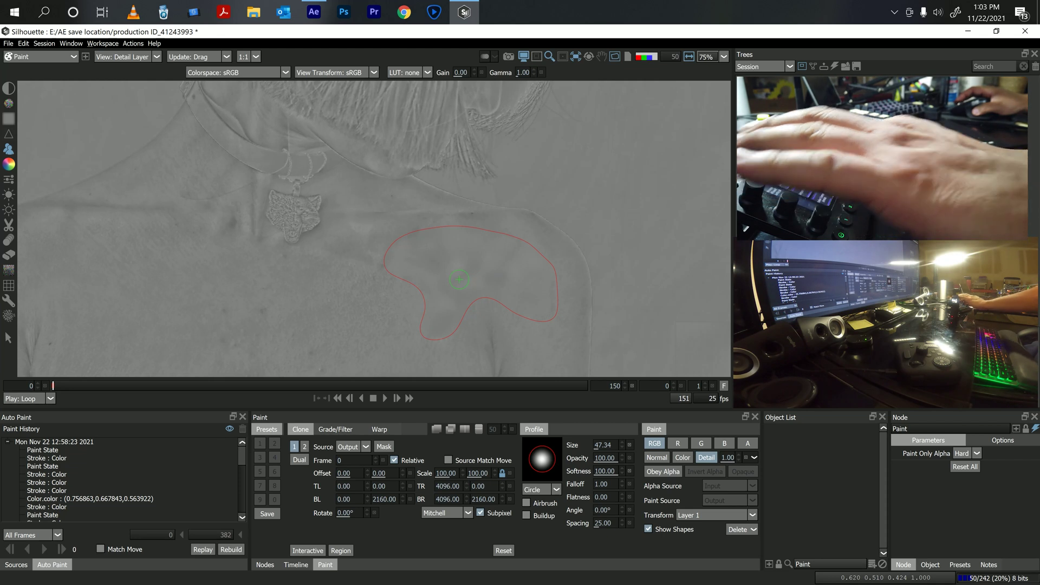
pyautogui.hotkey('shift', 'd')
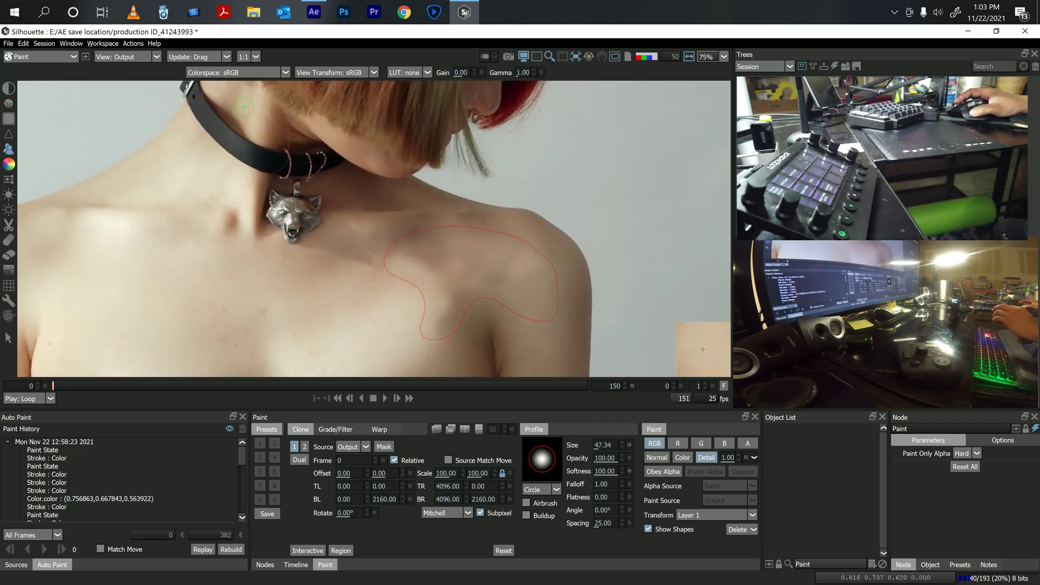
pyautogui.hotkey('shift', 'c')
pyautogui.click(158, 57)
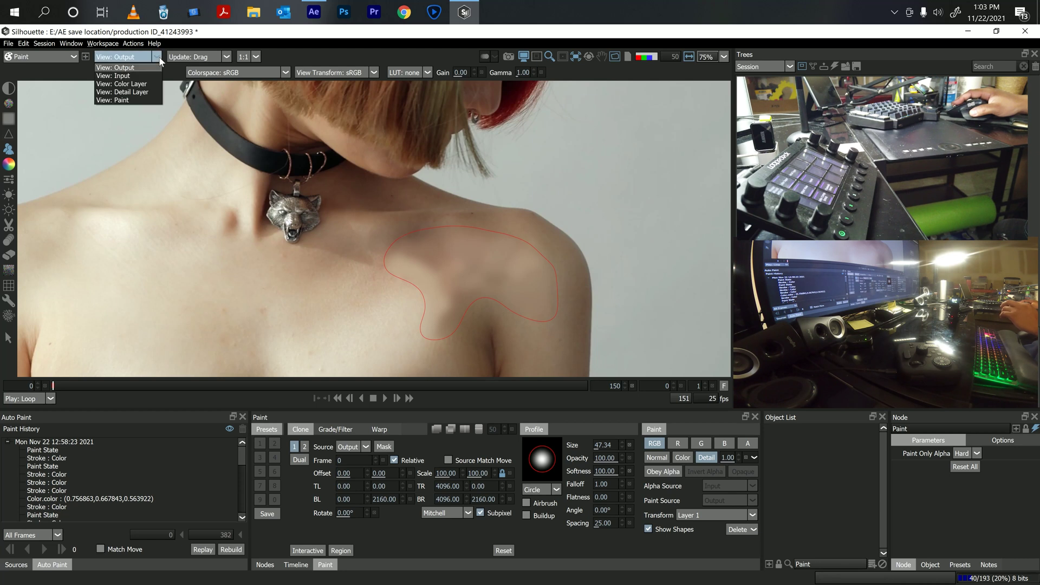
pyautogui.click(159, 56)
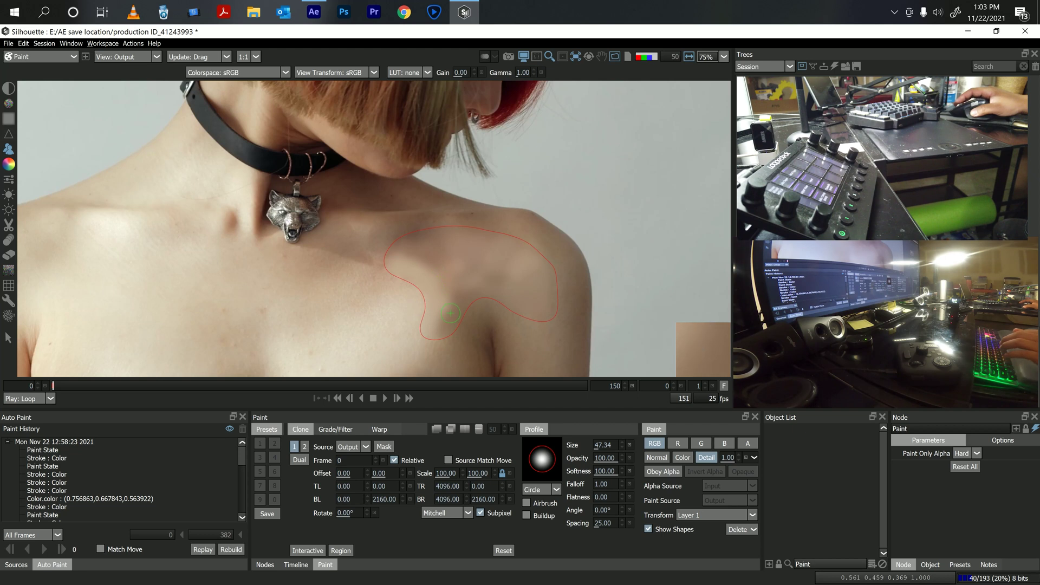
# Clone skin detail from the upper arm onto the outer lower end of the outlined shoulder area
pyautogui.scroll(1, 440, 298)
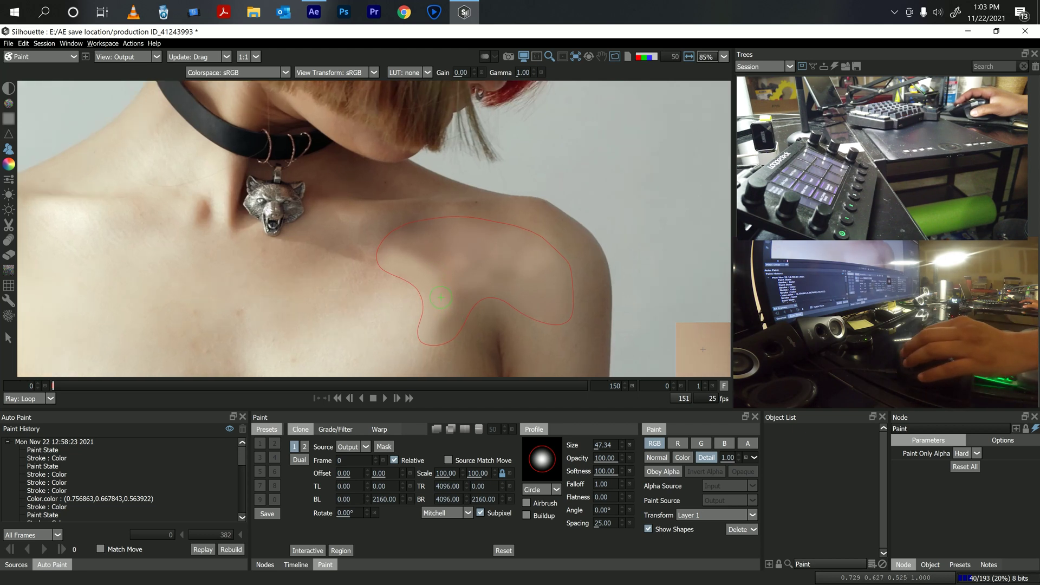
pyautogui.moveTo(439, 293); pyautogui.dragTo(427, 239)
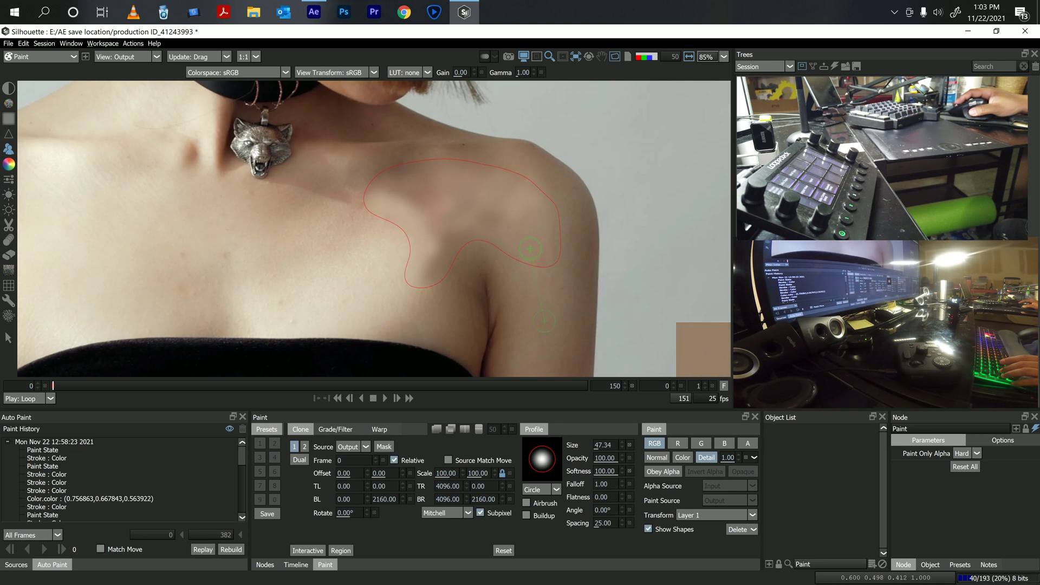
pyautogui.moveTo(530, 247); pyautogui.dragTo(530, 247)
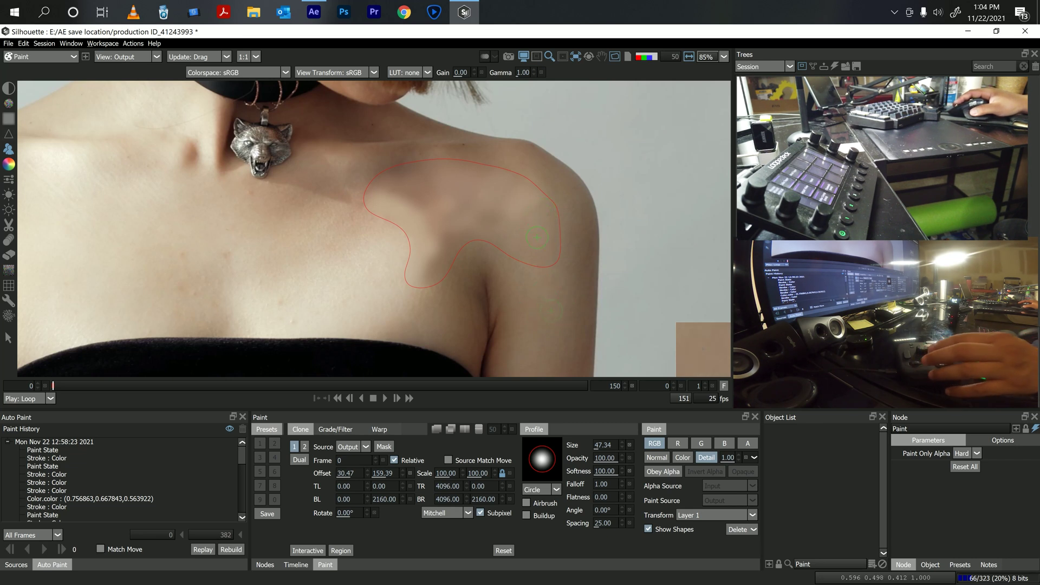
# Clone skin detail from the chest beside and below the outline onto the lower lobe of the retouched area
pyautogui.scroll(-2, 535, 249)
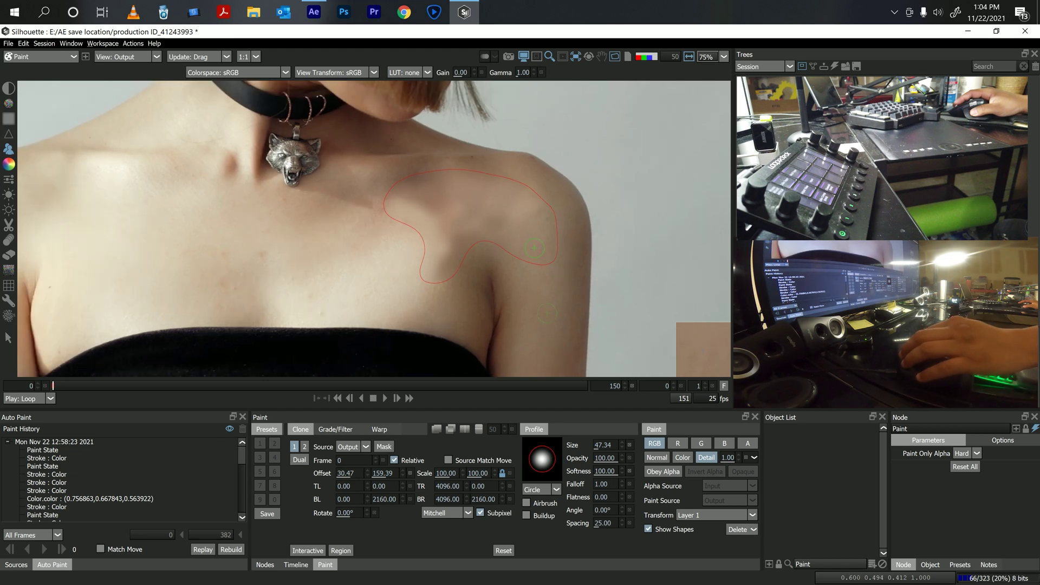
pyautogui.moveTo(532, 247); pyautogui.dragTo(527, 202)
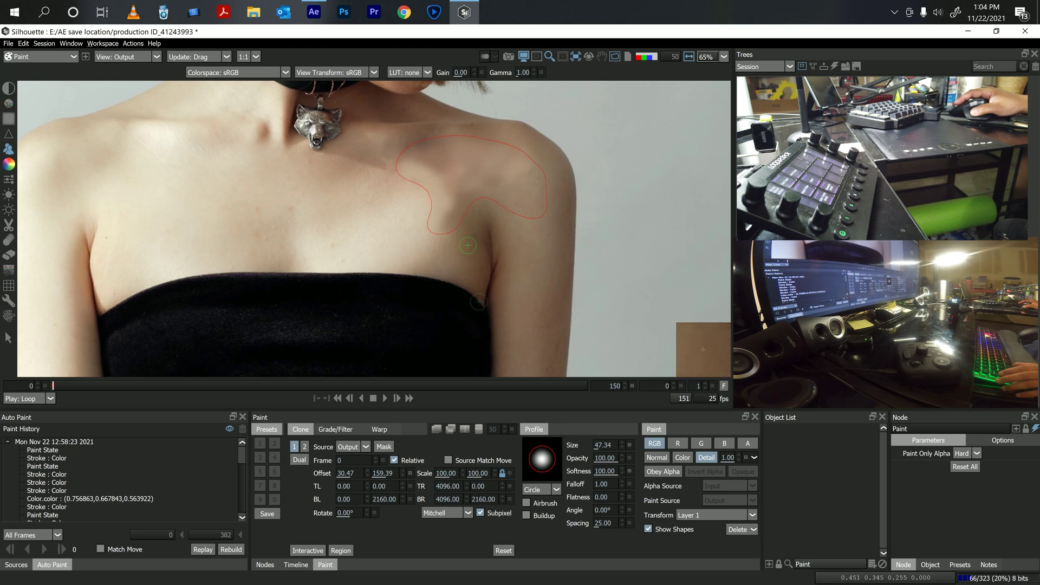
pyautogui.keyDown('ctrl'); pyautogui.keyDown('shift'); pyautogui.click(459, 243); pyautogui.keyUp('shift'); pyautogui.keyUp('ctrl')
pyautogui.moveTo(459, 241); pyautogui.dragTo(449, 211)
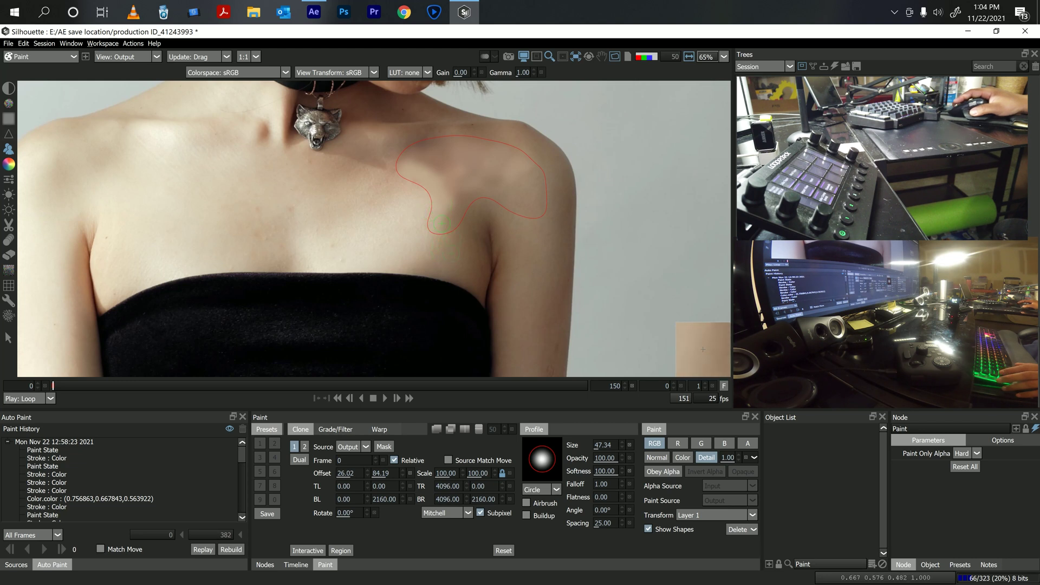
pyautogui.keyDown('ctrl'); pyautogui.click(408, 206); pyautogui.keyUp('ctrl')
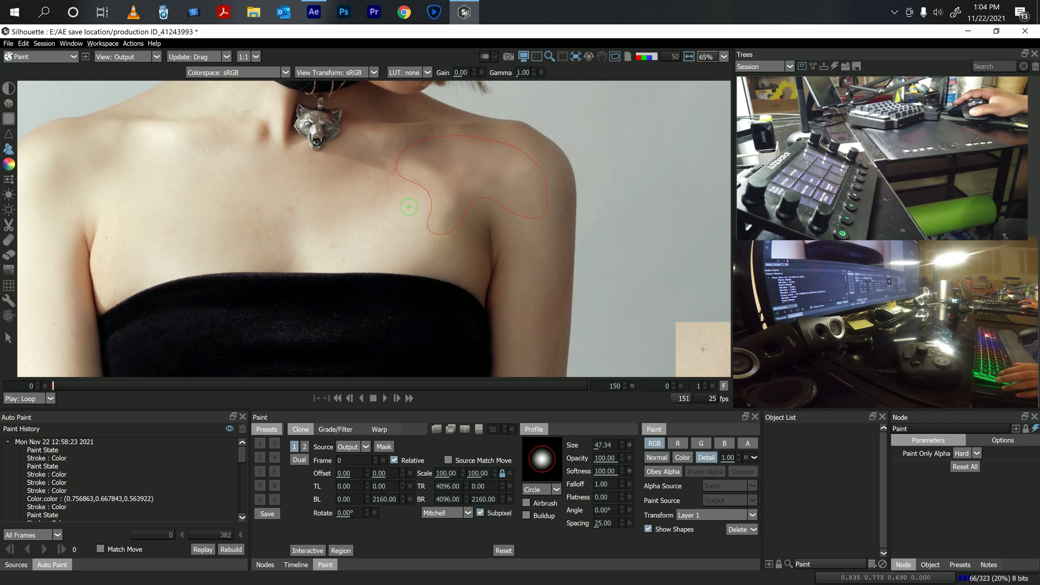
pyautogui.click(442, 192)
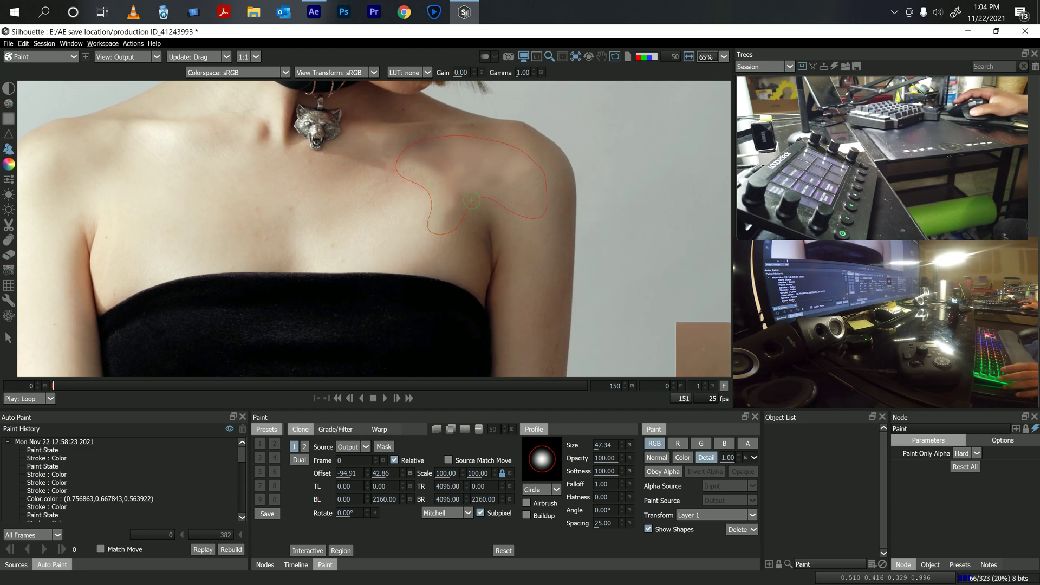
# Clone skin detail from several spots on the upper arm onto the outer and upper parts of the retouched shoulder
pyautogui.moveTo(542, 192); pyautogui.dragTo(543, 325)
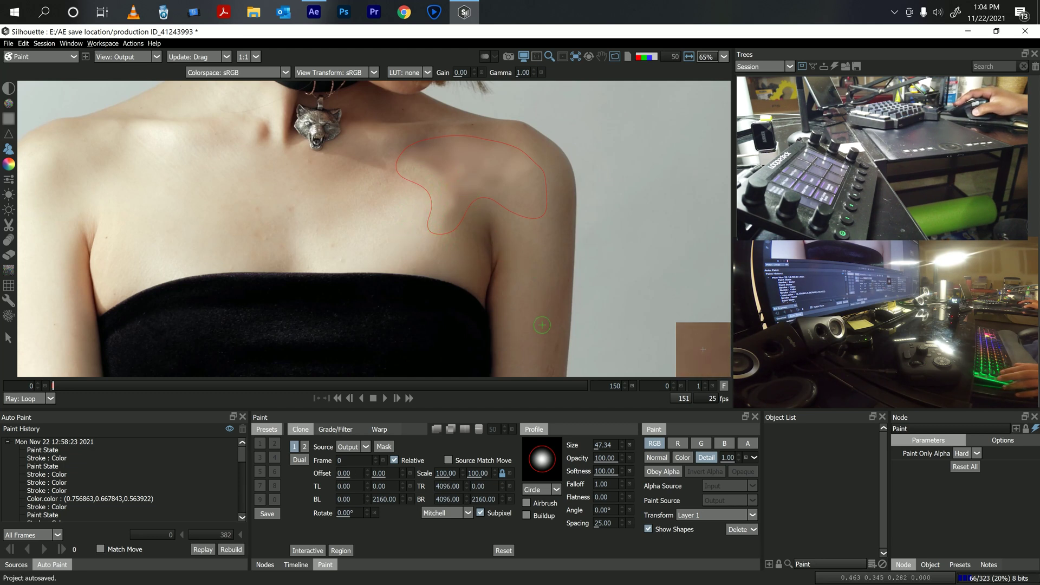
pyautogui.moveTo(543, 192); pyautogui.dragTo(523, 167)
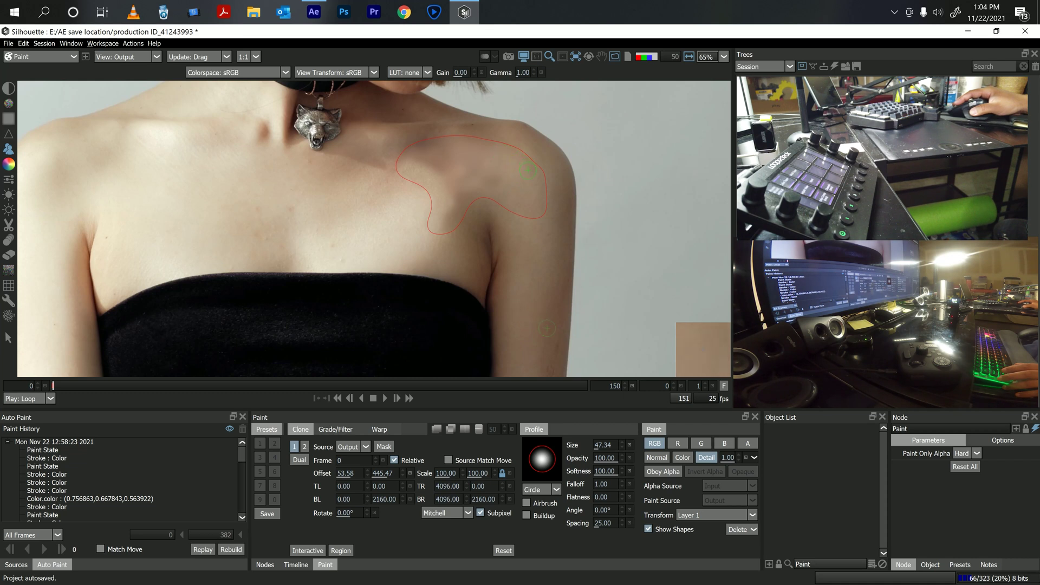
pyautogui.moveTo(528, 170)
pyautogui.mouseDown()
pyautogui.moveTo(487, 179)
pyautogui.moveTo(486, 169)
pyautogui.mouseUp()
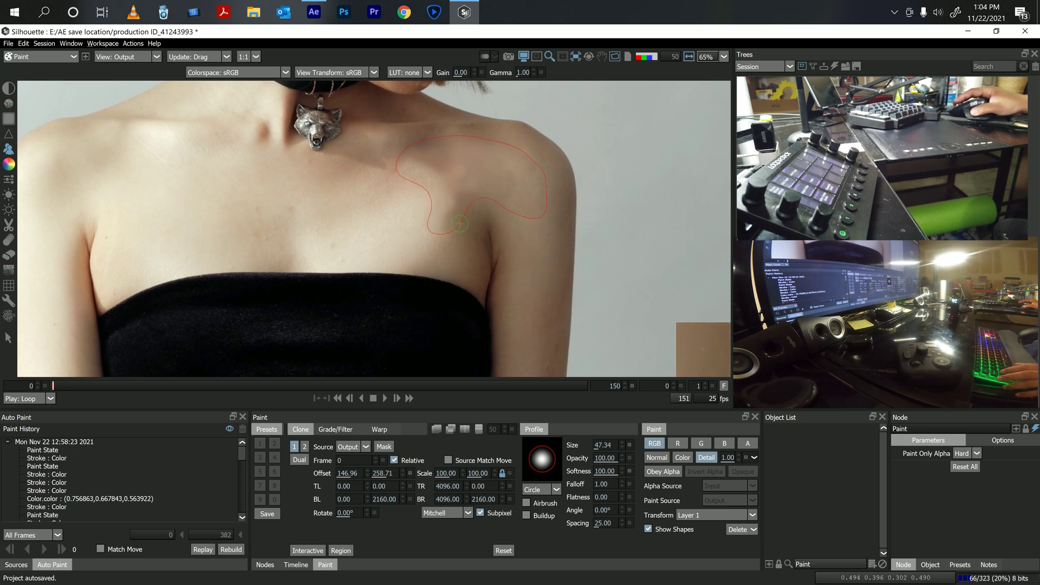
pyautogui.moveTo(515, 212); pyautogui.dragTo(536, 276)
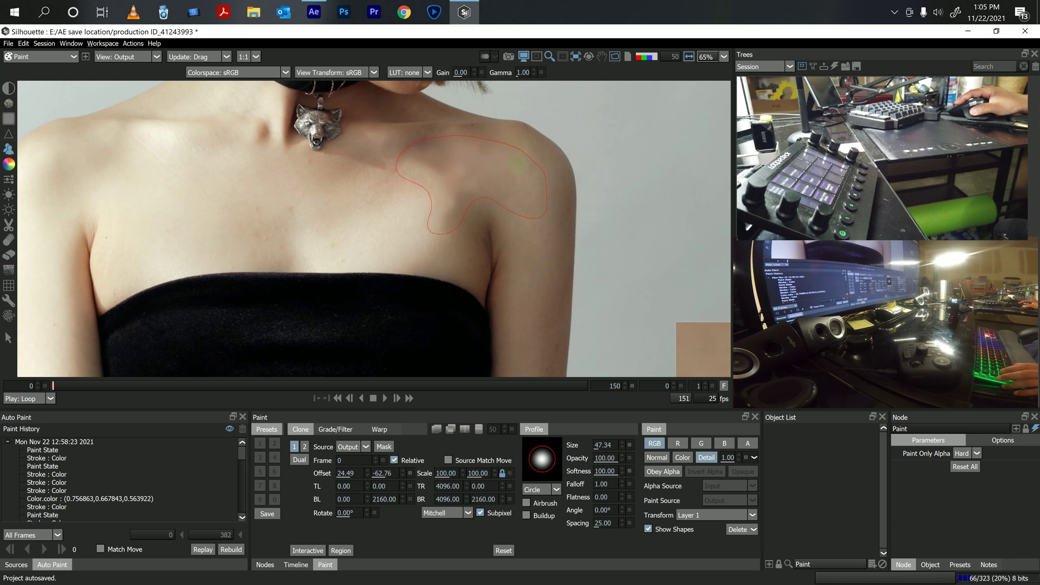
# Clone skin detail from the neighbouring chest and collarbone onto the inner side of the retouched shoulder area
pyautogui.keyDown('ctrl'); pyautogui.click(391, 210); pyautogui.keyUp('ctrl')
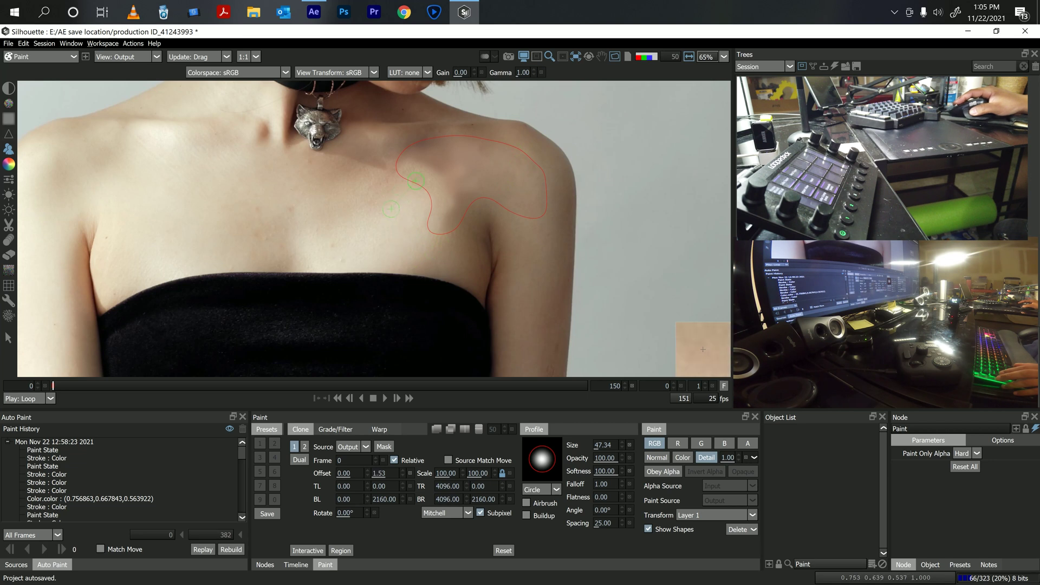
pyautogui.keyDown('ctrl'); pyautogui.click(402, 140); pyautogui.keyUp('ctrl')
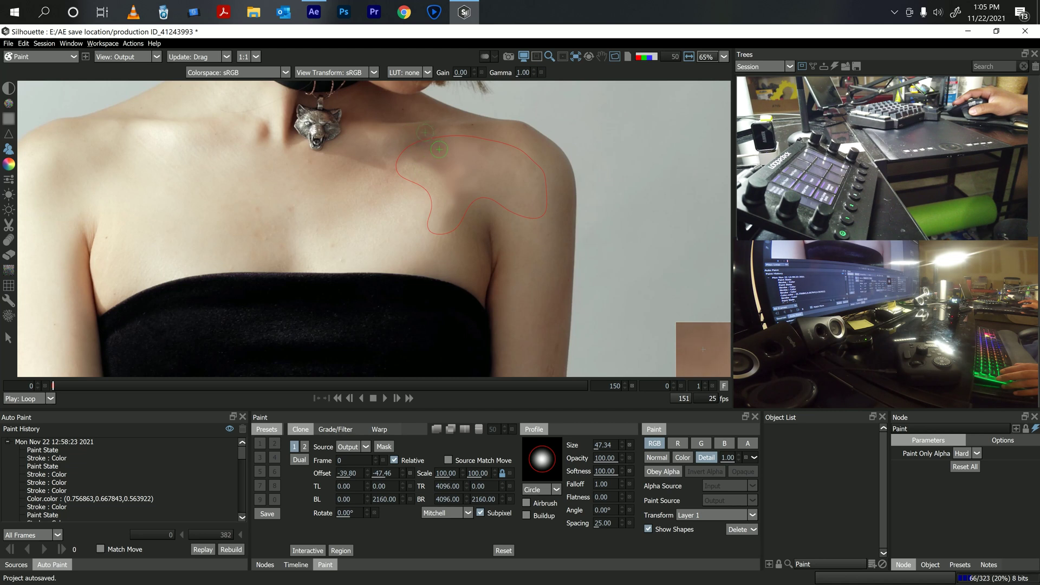
pyautogui.keyDown('ctrl'); pyautogui.click(401, 212); pyautogui.keyUp('ctrl')
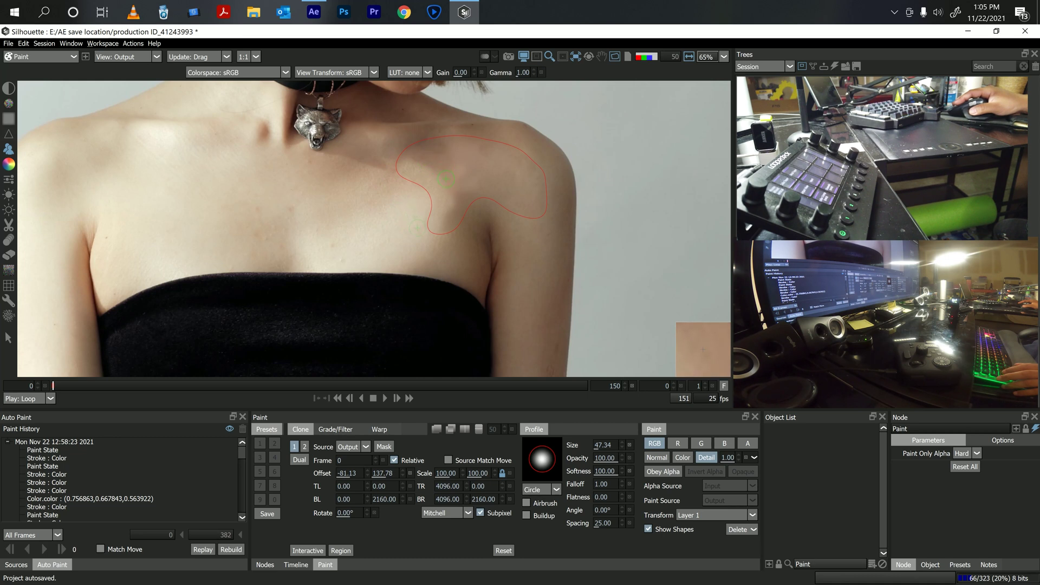
pyautogui.keyDown('ctrl'); pyautogui.click(477, 165); pyautogui.keyUp('ctrl')
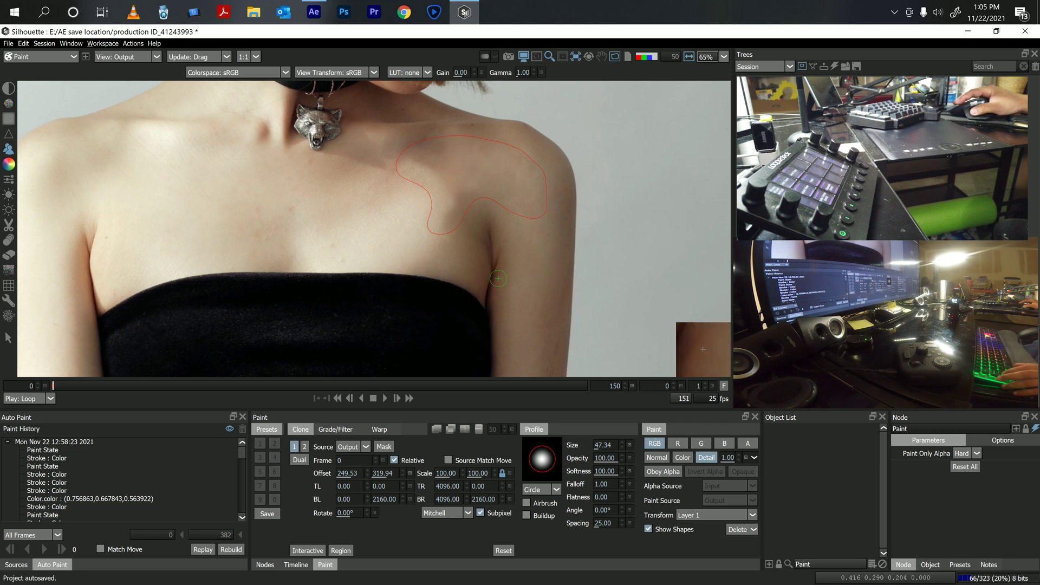
# Clone freshly sampled upper-arm skin detail onto the middle and outer parts of the outlined shoulder area
pyautogui.moveTo(523, 231)
pyautogui.mouseDown()
pyautogui.moveTo(544, 333)
pyautogui.moveTo(505, 178)
pyautogui.moveTo(483, 172)
pyautogui.mouseUp()
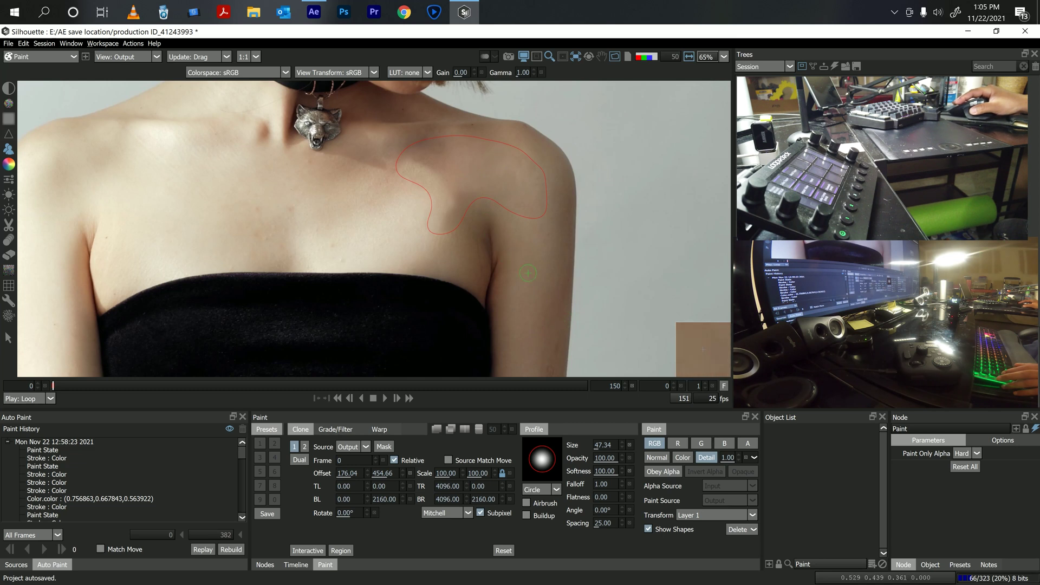
pyautogui.moveTo(525, 172); pyautogui.dragTo(541, 279)
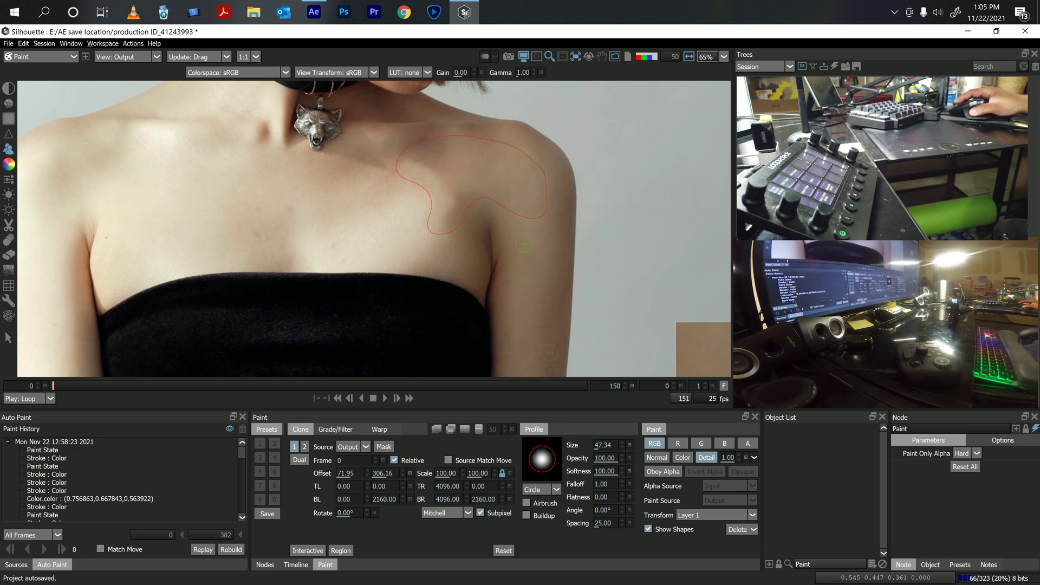
pyautogui.press('r')
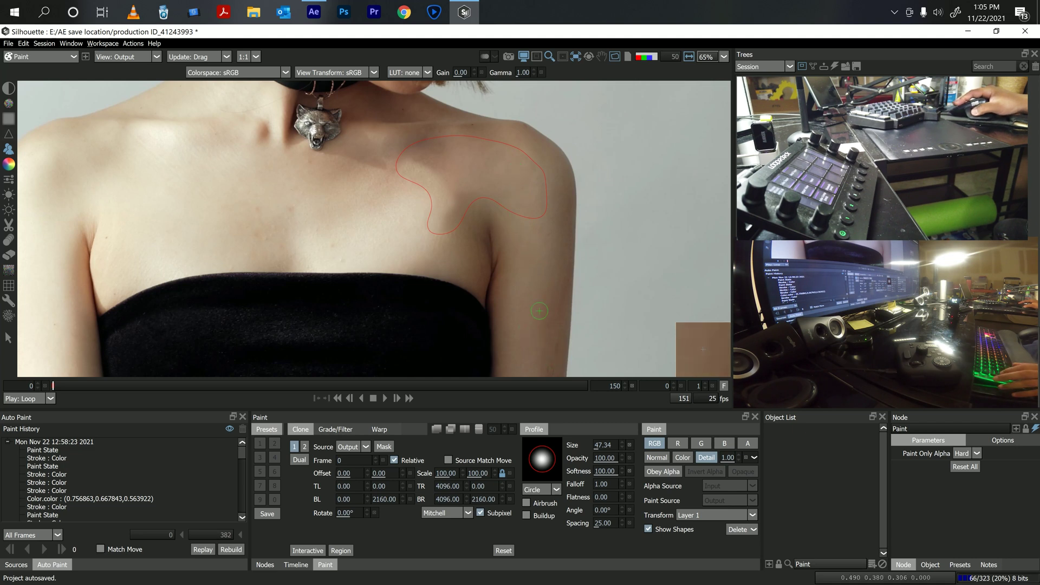
pyautogui.moveTo(465, 168); pyautogui.dragTo(462, 173)
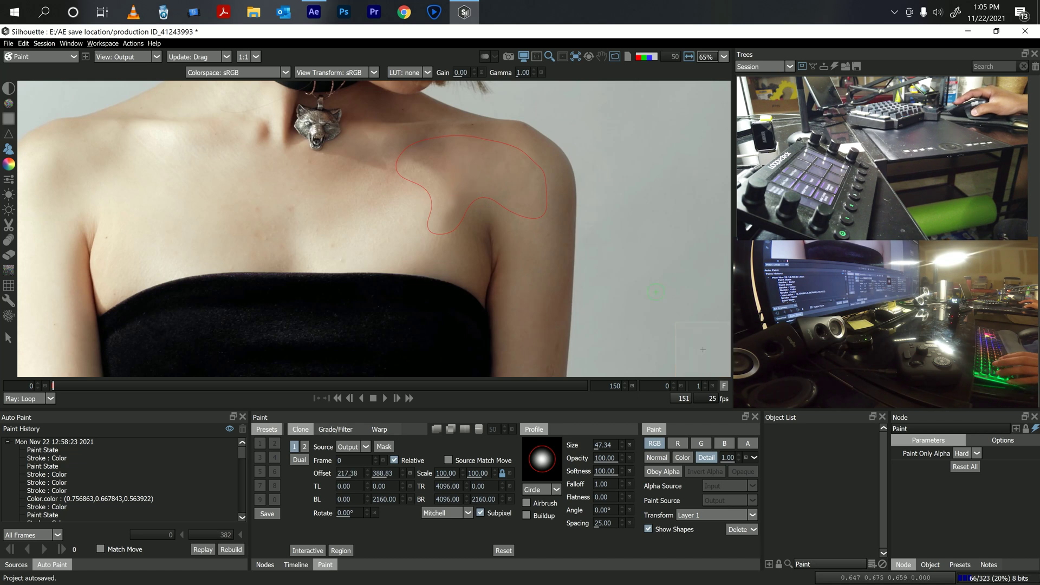
# Hide the shape outline and clone skin detail from the upper arm onto the outer part of the retouched shoulder
pyautogui.click(648, 529)
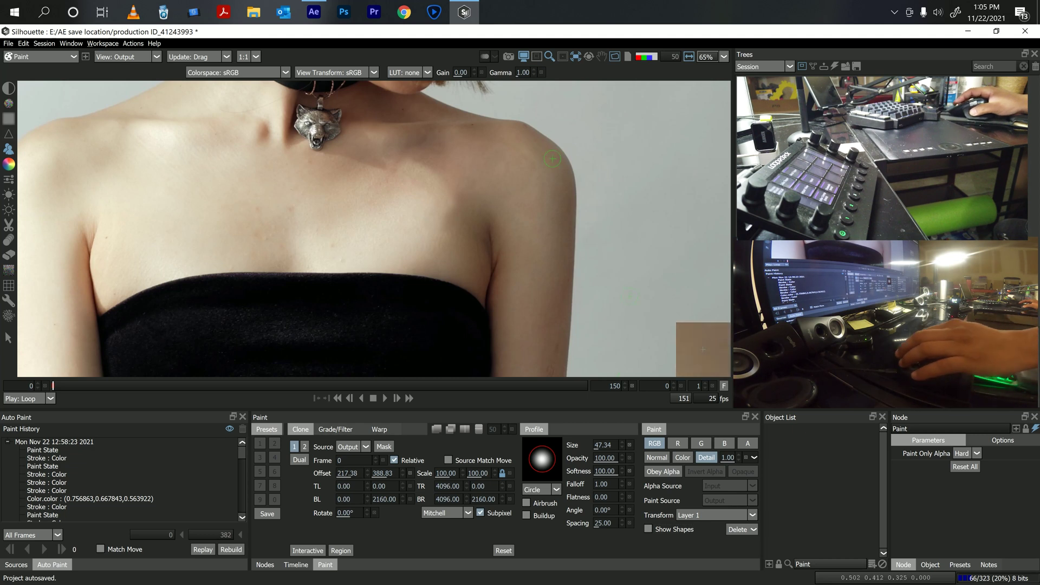
pyautogui.scroll(4, 552, 159)
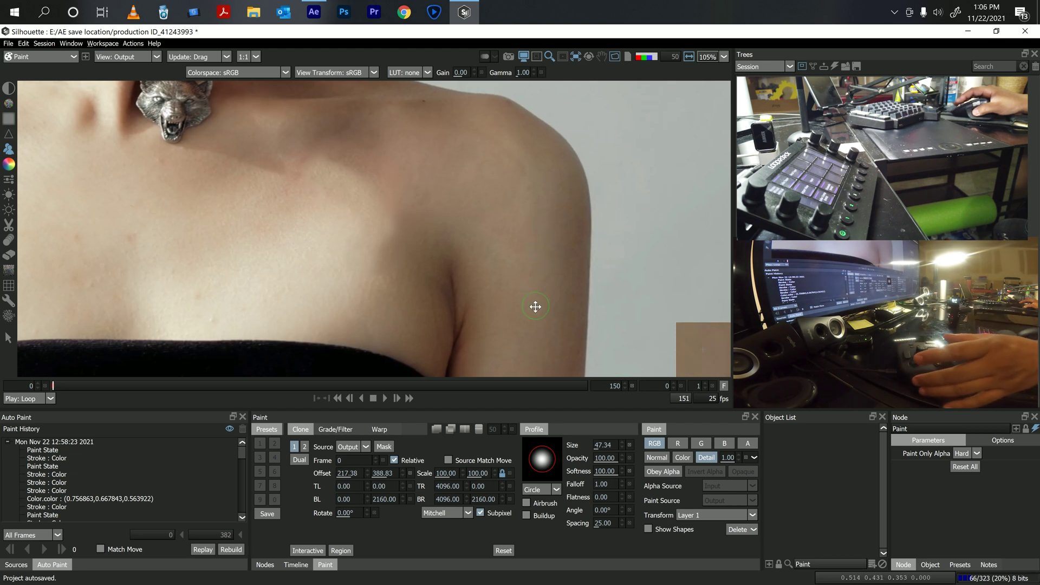
pyautogui.moveTo(534, 304); pyautogui.dragTo(532, 265)
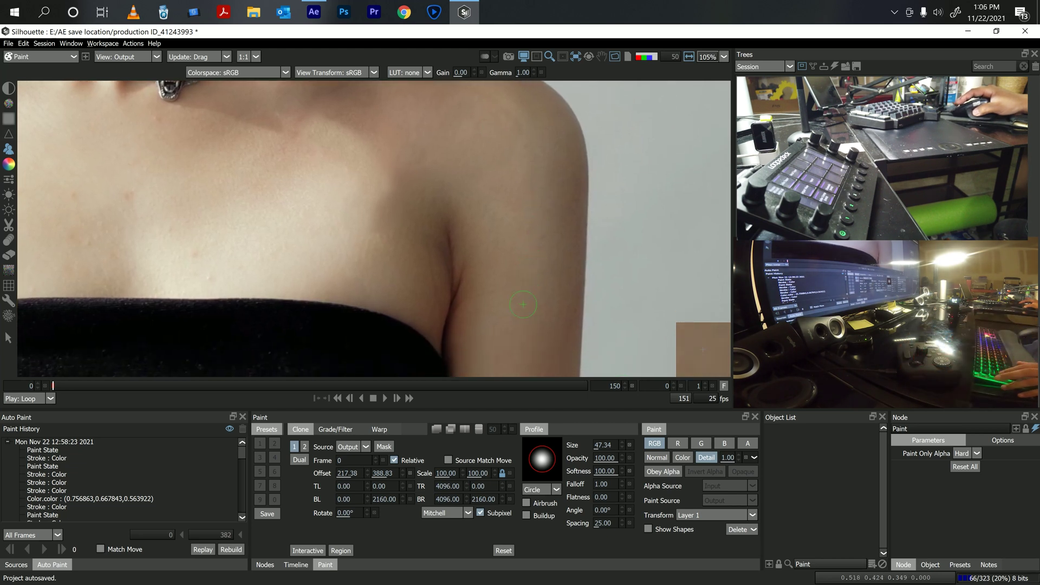
pyautogui.moveTo(526, 318); pyautogui.dragTo(527, 225)
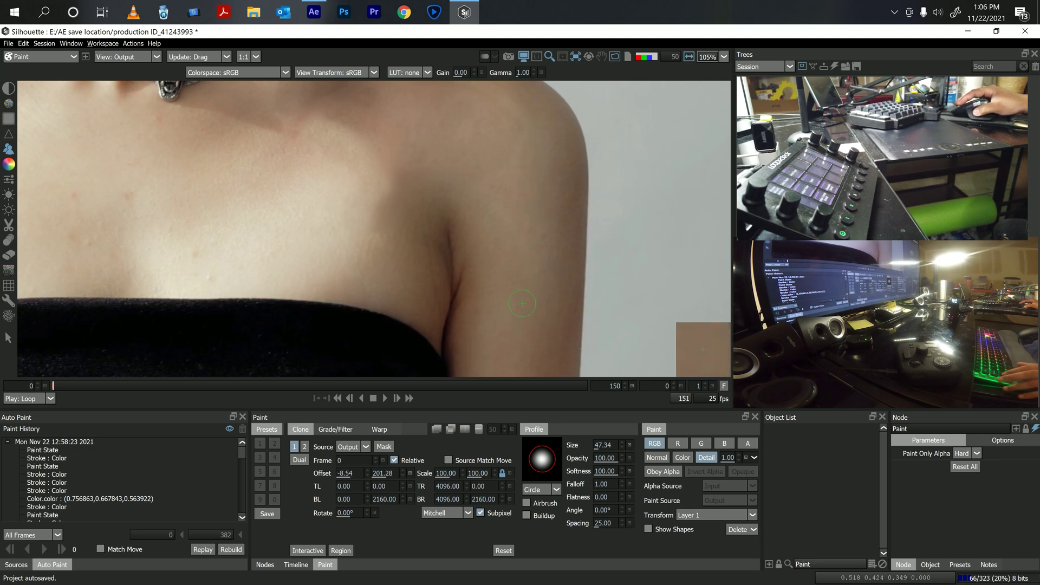
pyautogui.moveTo(519, 317); pyautogui.dragTo(518, 213)
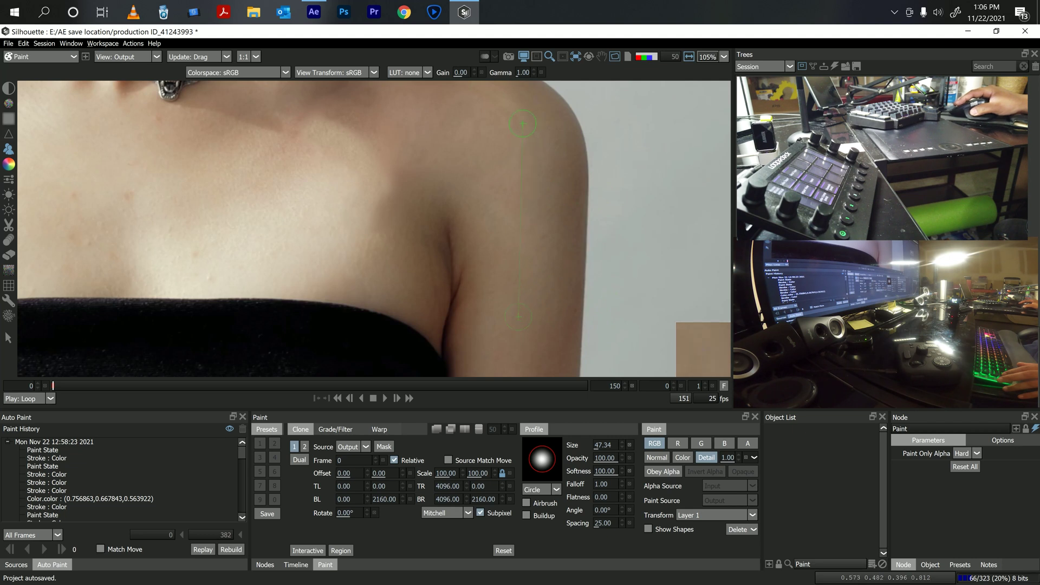
pyautogui.moveTo(523, 124); pyautogui.dragTo(523, 124)
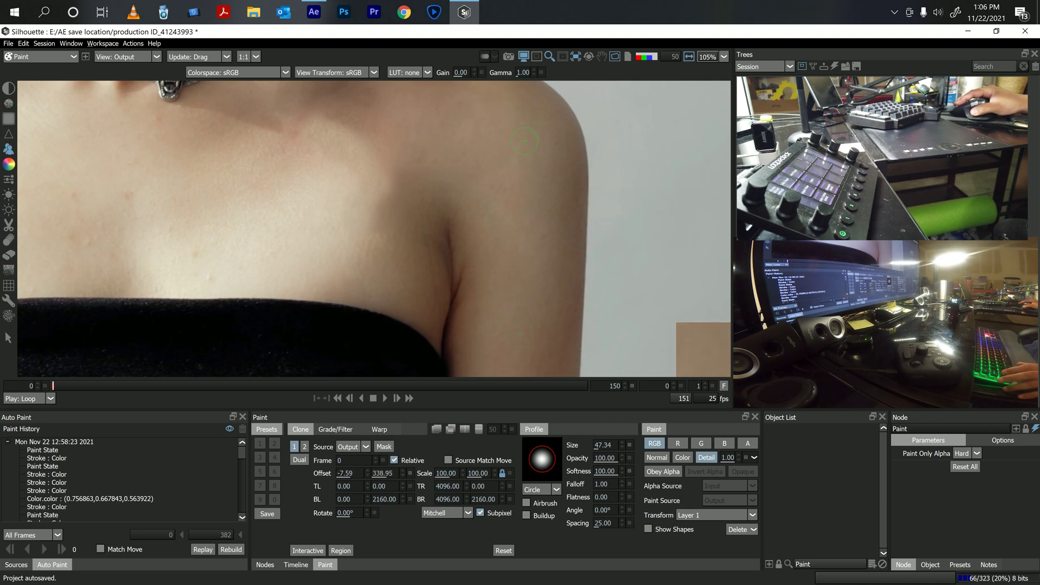
pyautogui.moveTo(553, 143)
pyautogui.mouseDown()
pyautogui.moveTo(551, 186)
pyautogui.moveTo(553, 171)
pyautogui.mouseUp()
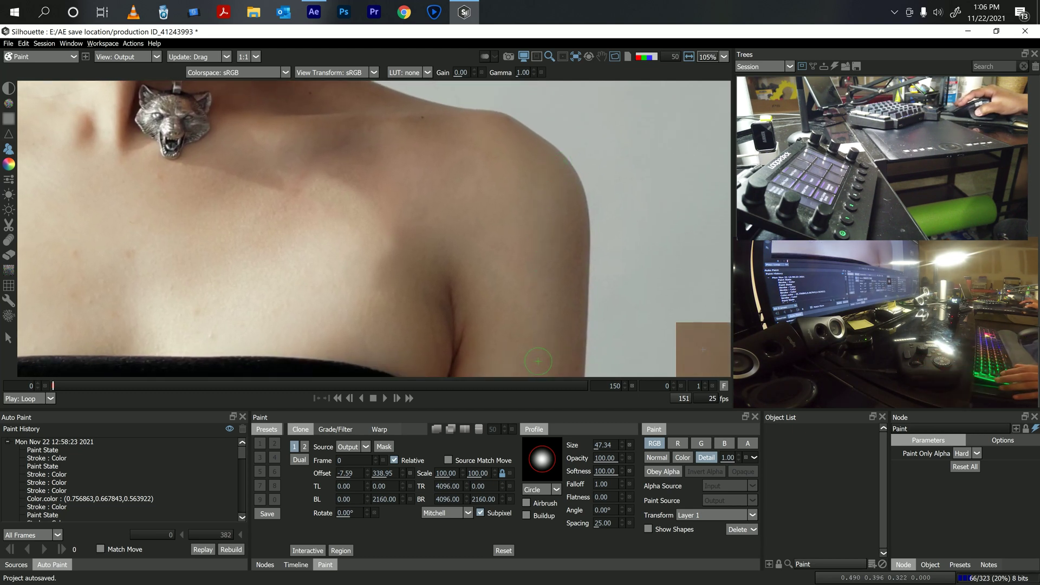
# Clone skin detail from lower on the arm onto the inner edge and upper part of the retouched shoulder
pyautogui.moveTo(539, 361)
pyautogui.mouseDown()
pyautogui.moveTo(461, 304)
pyautogui.moveTo(396, 280)
pyautogui.mouseUp()
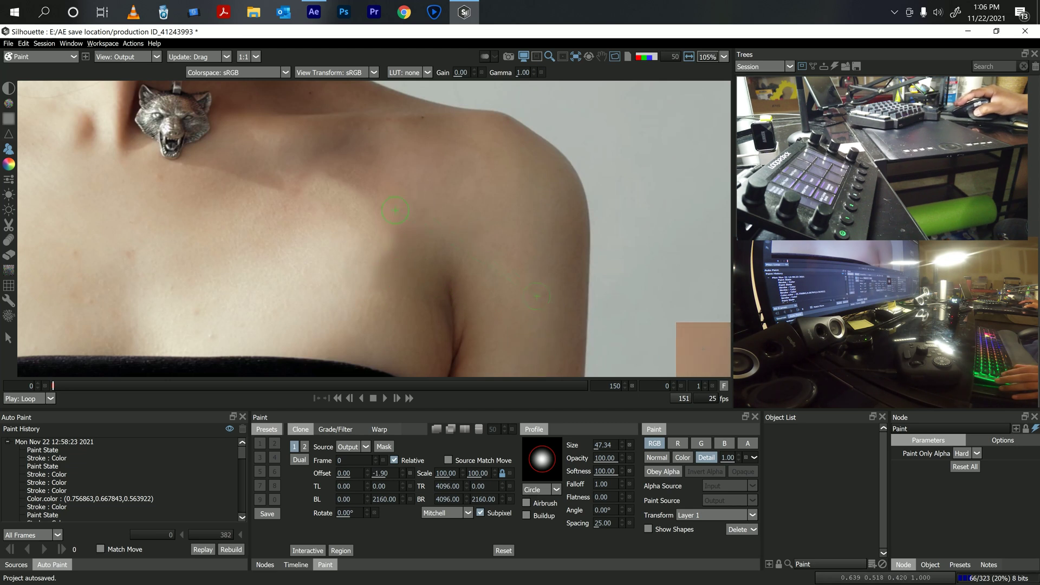
pyautogui.moveTo(533, 285); pyautogui.dragTo(394, 241)
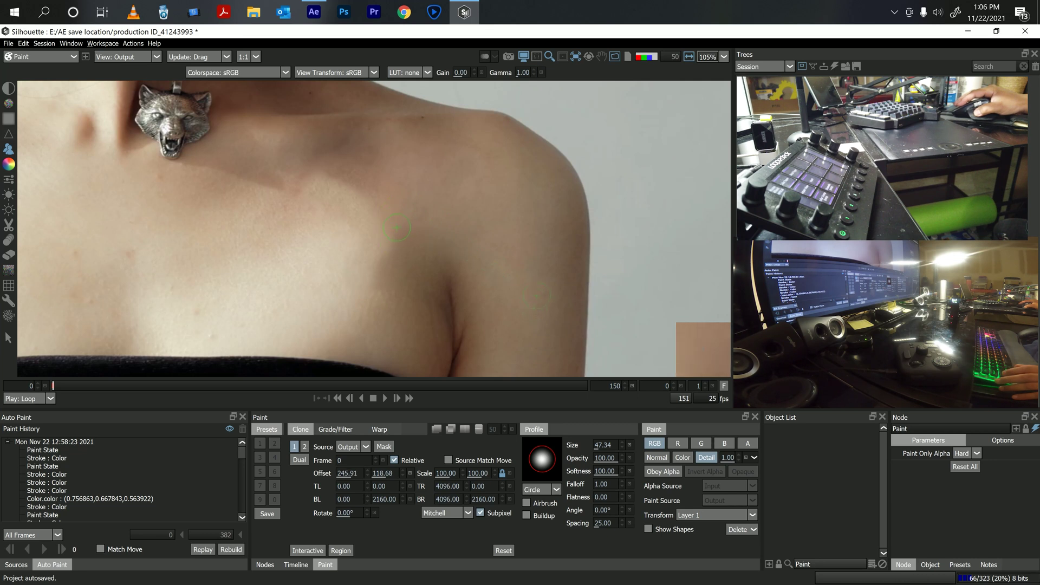
pyautogui.moveTo(396, 228); pyautogui.dragTo(393, 197)
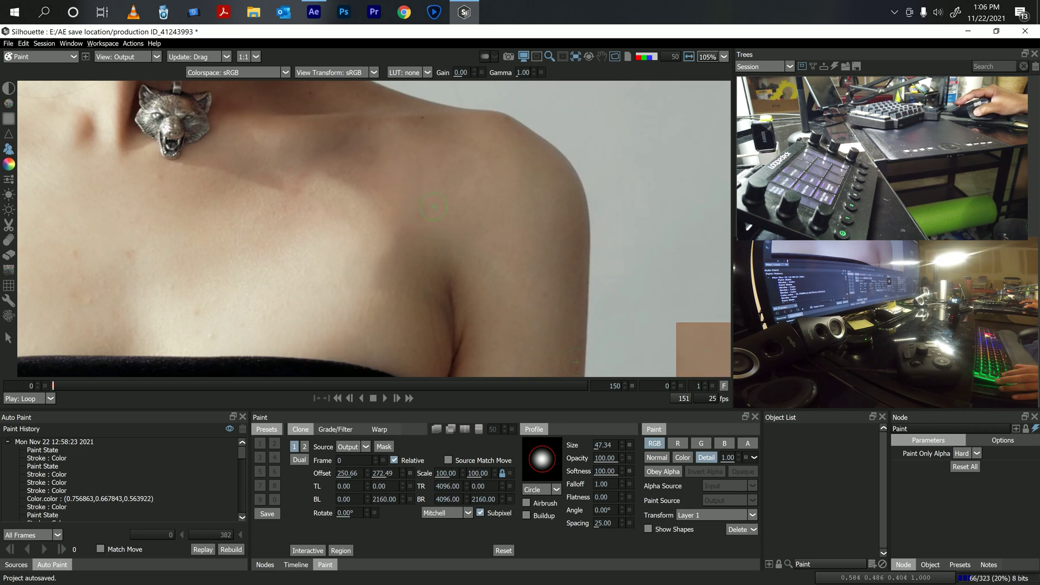
pyautogui.moveTo(547, 368); pyautogui.dragTo(549, 372)
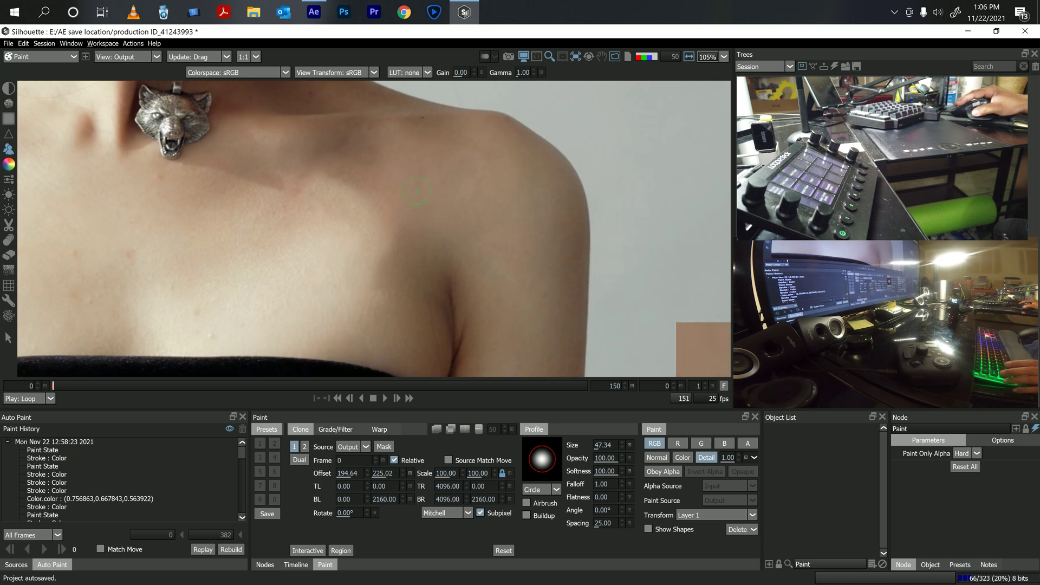
pyautogui.scroll(-3, 418, 180)
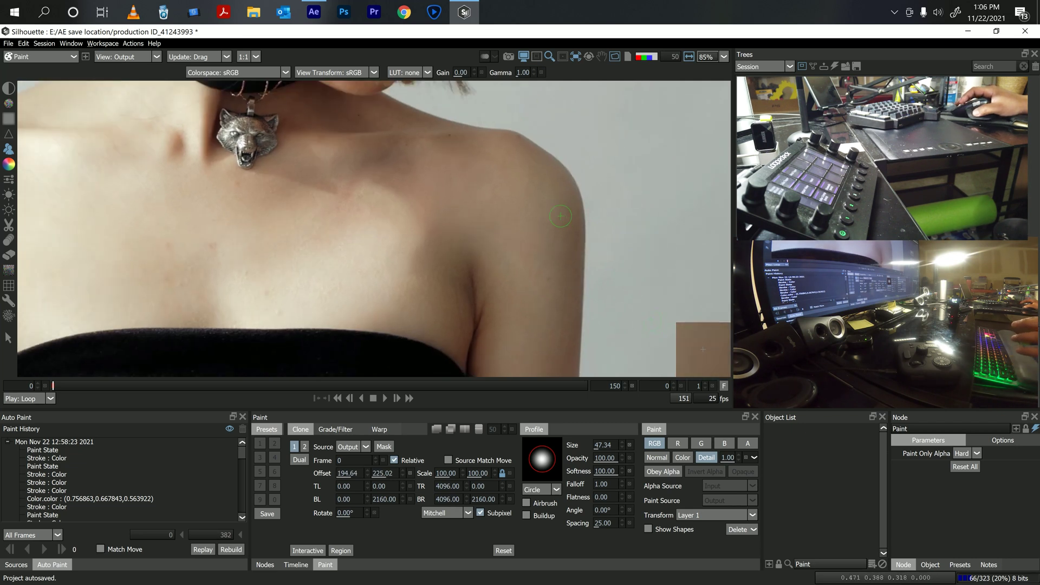
pyautogui.scroll(-2, 561, 221)
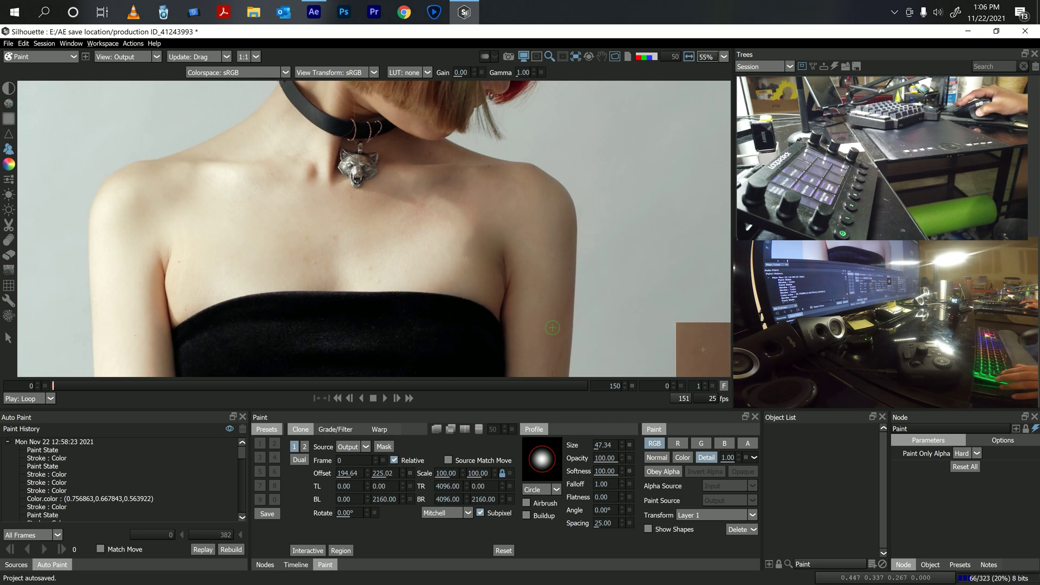
pyautogui.moveTo(545, 330)
pyautogui.mouseDown()
pyautogui.moveTo(503, 186)
pyautogui.moveTo(514, 189)
pyautogui.mouseUp()
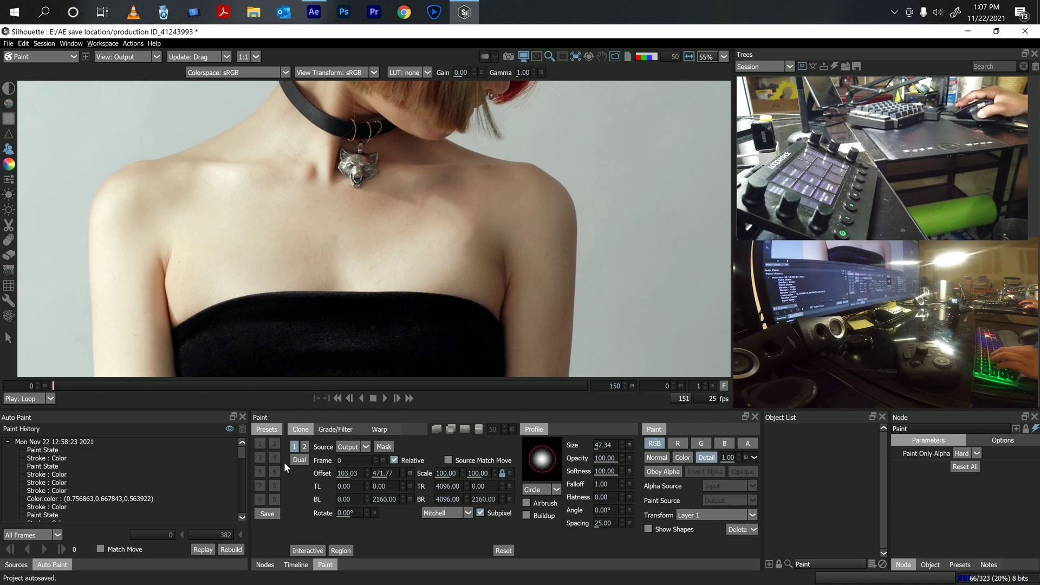
# Apply the entire recorded paint history to all frames of the clip with Match Move enabled
pyautogui.click(39, 442)
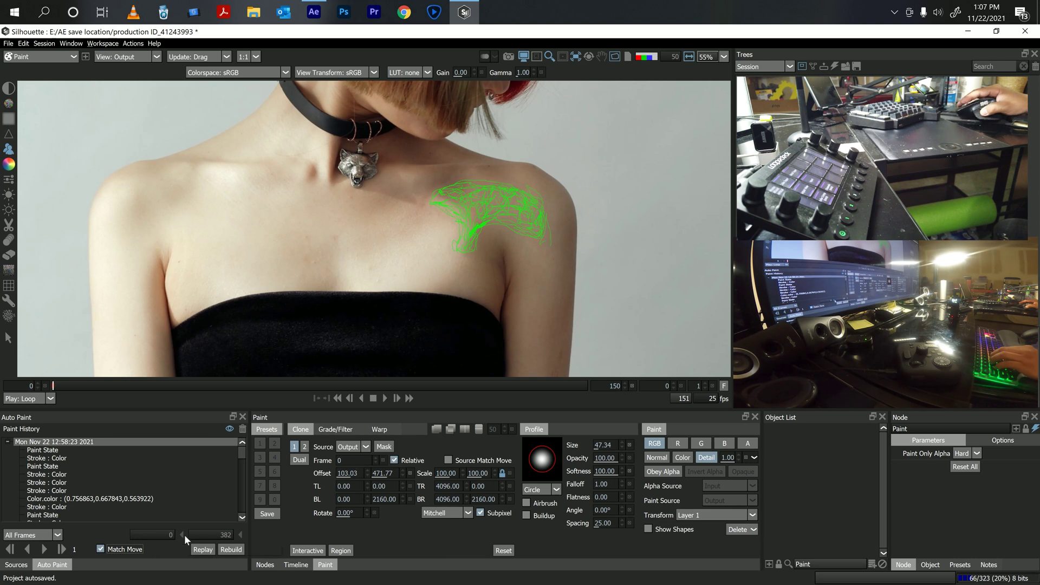
pyautogui.click(46, 550)
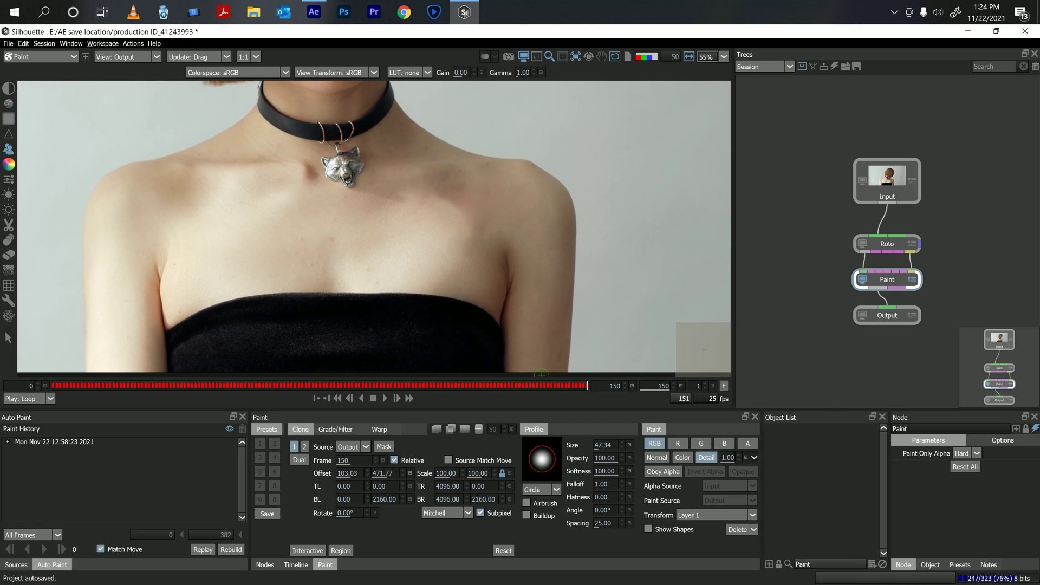
# Scrub through the painted frames and examine whether the shoulder retouch holds across the clip
pyautogui.scroll(-3, 492, 233)
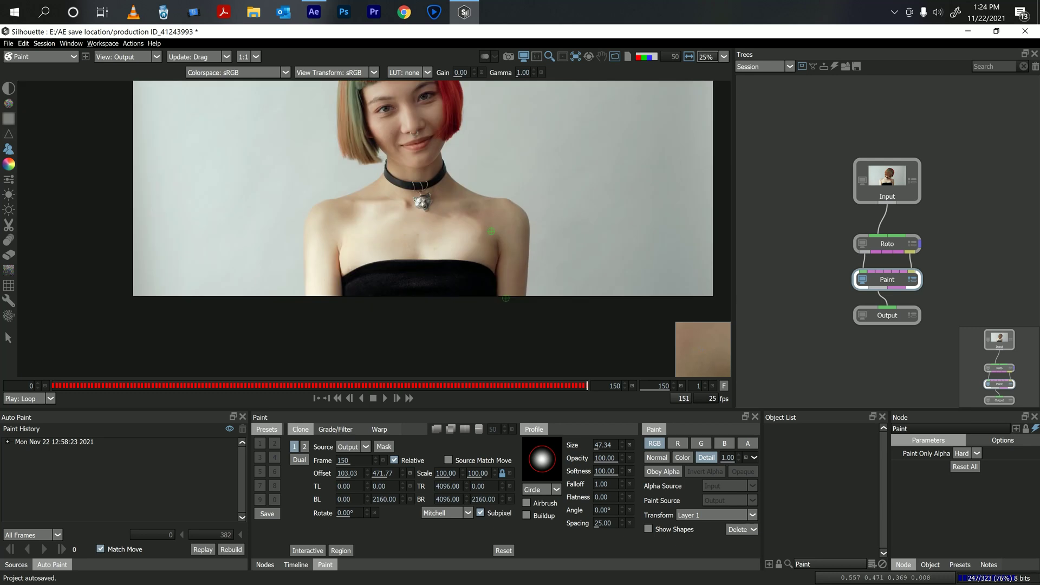
pyautogui.scroll(2, 492, 231)
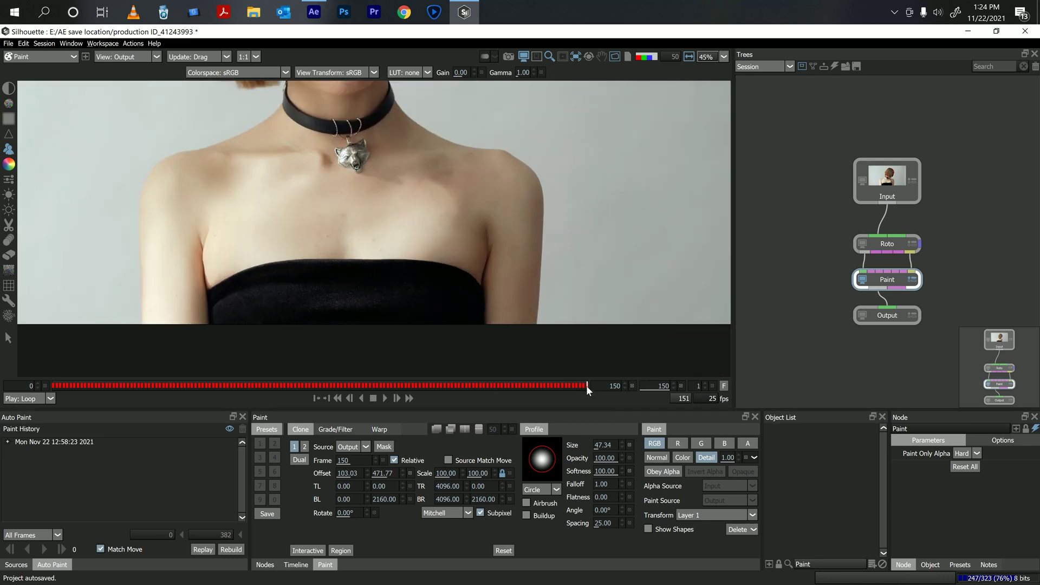
pyautogui.moveTo(586, 385); pyautogui.dragTo(273, 382)
pyautogui.moveTo(360, 384); pyautogui.dragTo(434, 377)
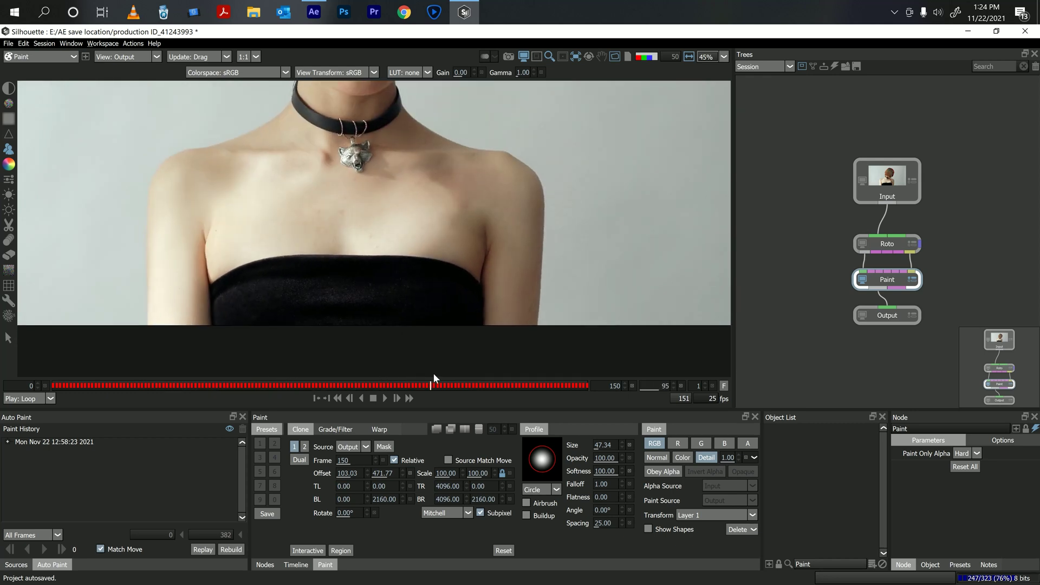
pyautogui.moveTo(532, 370); pyautogui.dragTo(583, 365)
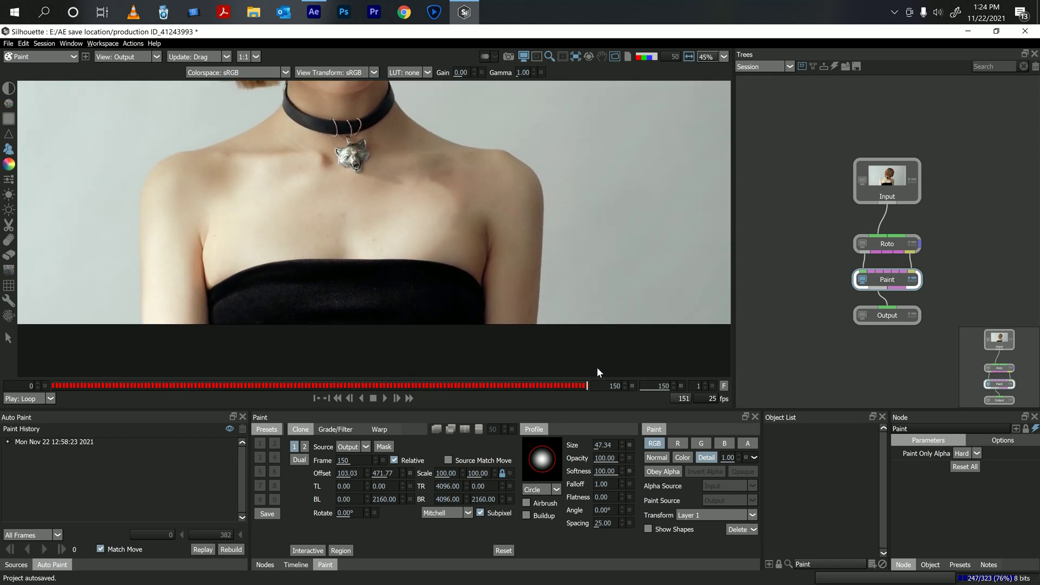
# Set the viewer stabilization to None and play the clip to check the retouch in the original motion
pyautogui.click(577, 56)
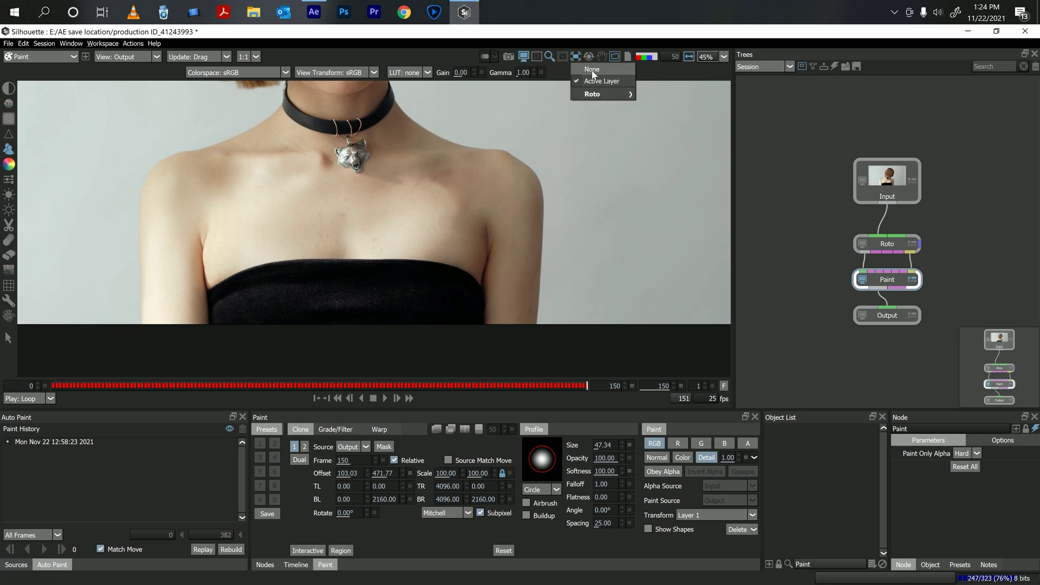
pyautogui.click(593, 70)
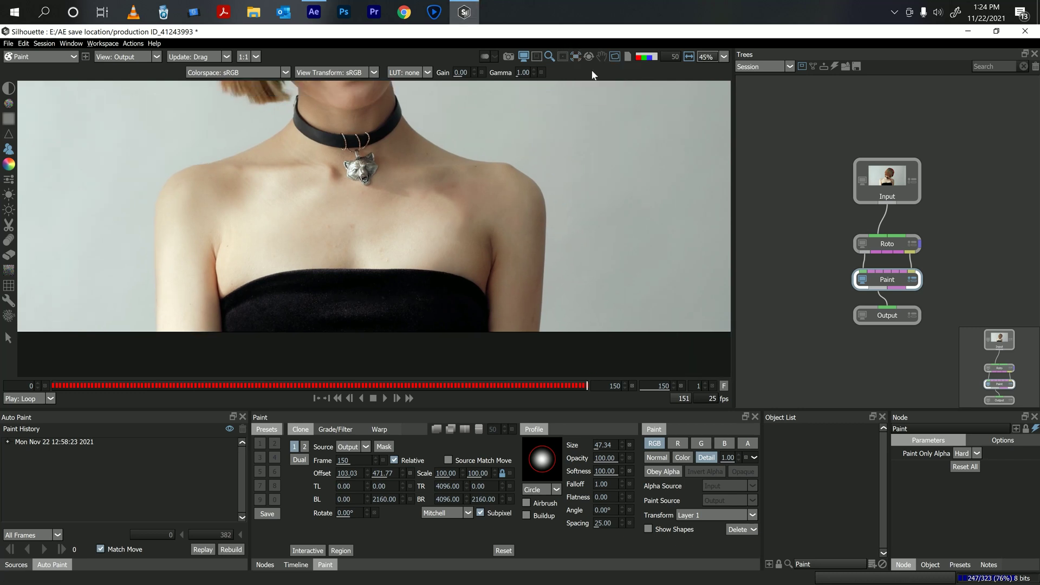
pyautogui.click(385, 398)
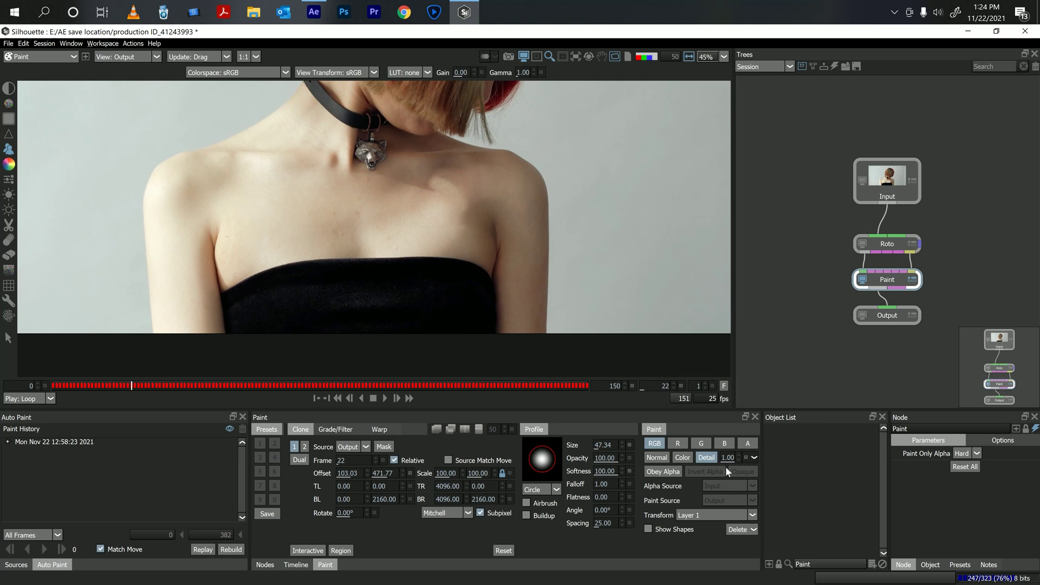
# Save the Silhouette project and close it to return to After Effects
pyautogui.click(10, 44)
pyautogui.click(21, 56)
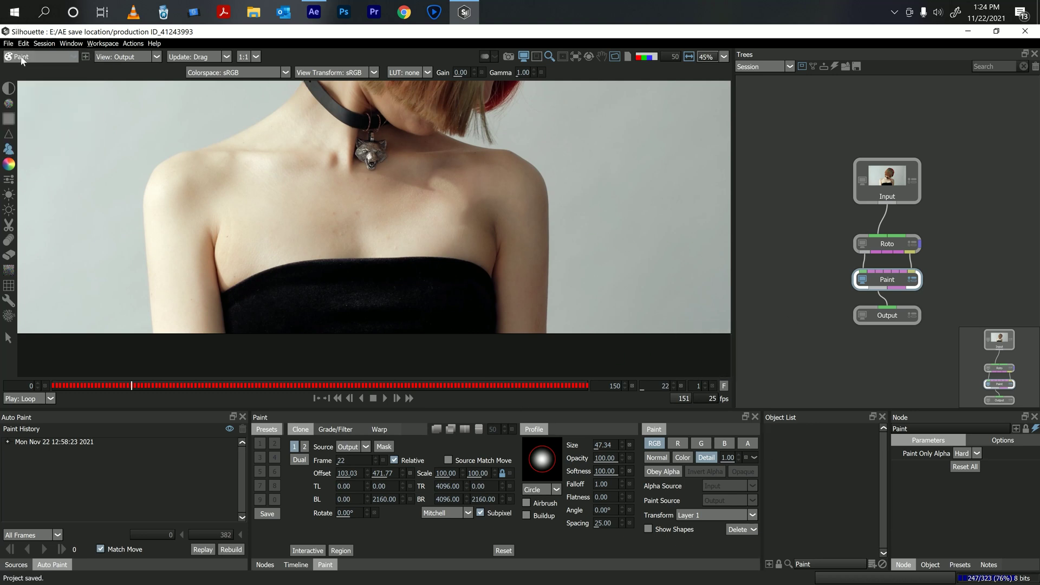
pyautogui.click(1027, 32)
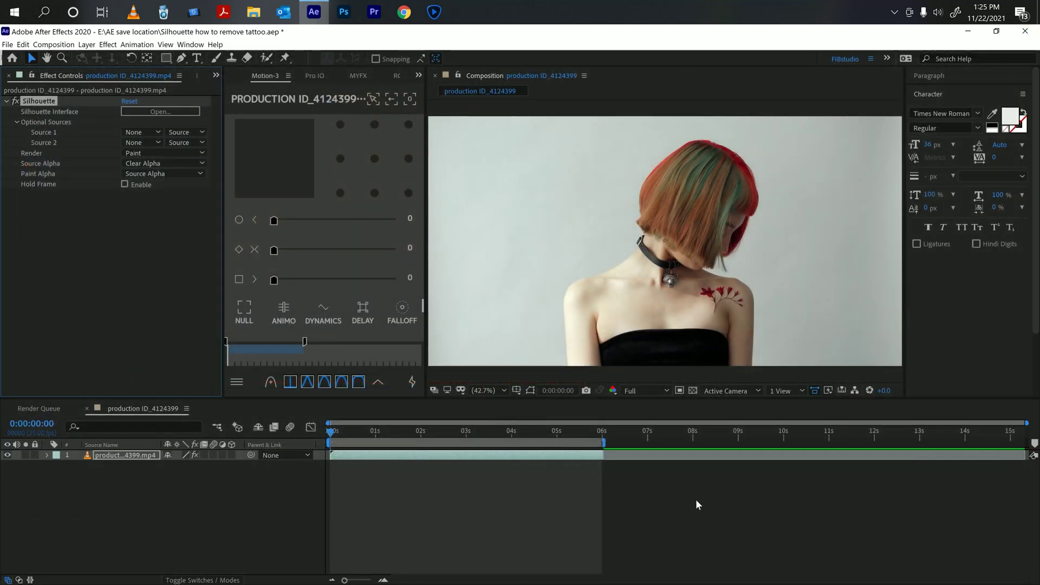
# Examine the rendered tattoo removal across the composition timeline and return to the first frame
pyautogui.click(432, 456)
pyautogui.moveTo(433, 456); pyautogui.dragTo(572, 457)
pyautogui.press('Home')
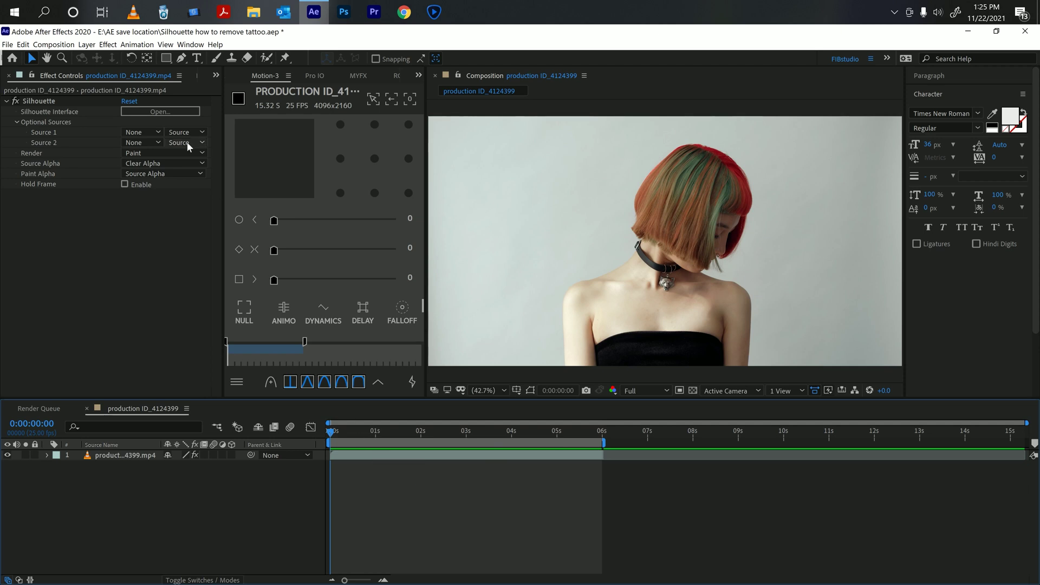
# Set the Silhouette effect's Paint Alpha to Painted Alpha and refresh the composition at the first frame
pyautogui.click(157, 172)
pyautogui.click(166, 196)
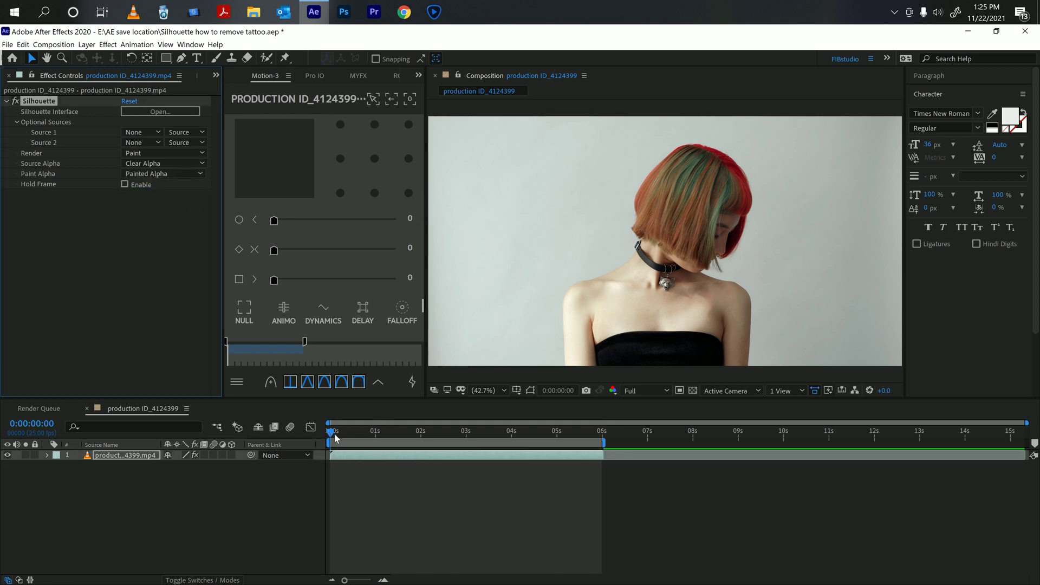
pyautogui.moveTo(335, 438)
pyautogui.mouseDown()
pyautogui.moveTo(560, 450)
pyautogui.moveTo(319, 451)
pyautogui.mouseUp()
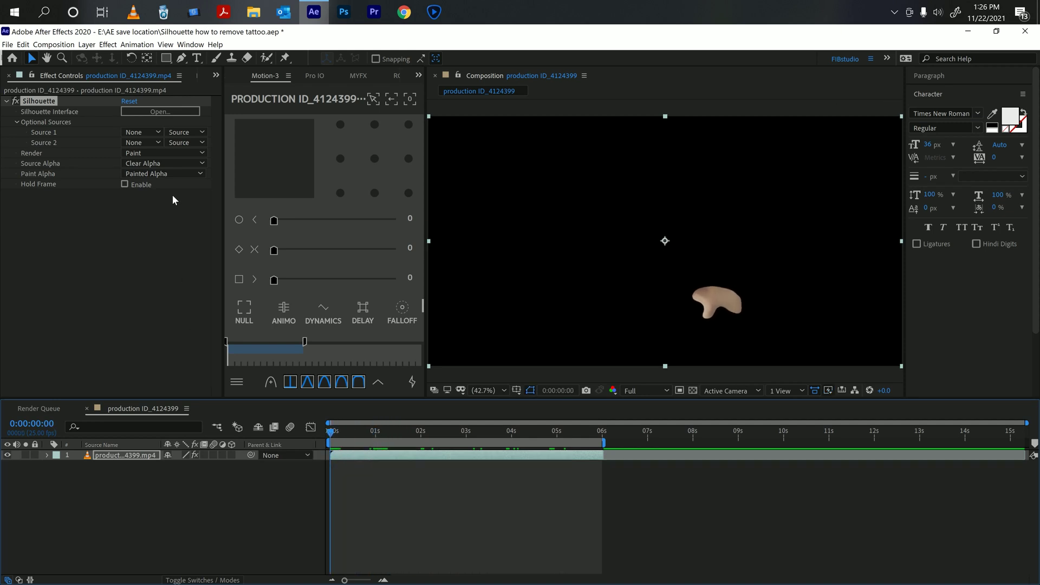
# Open the Silhouette effect's Paint Alpha options
pyautogui.click(176, 174)
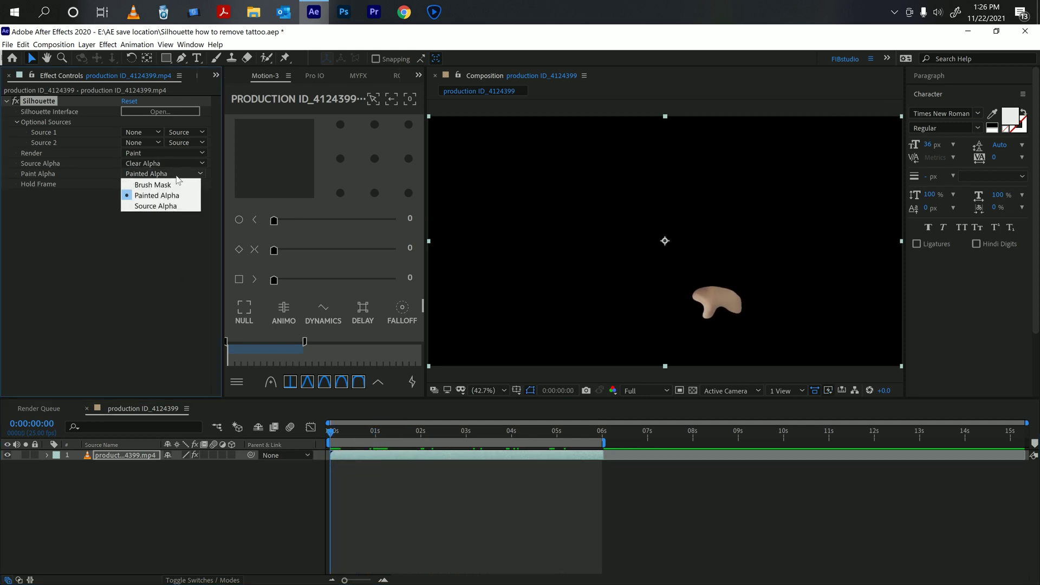